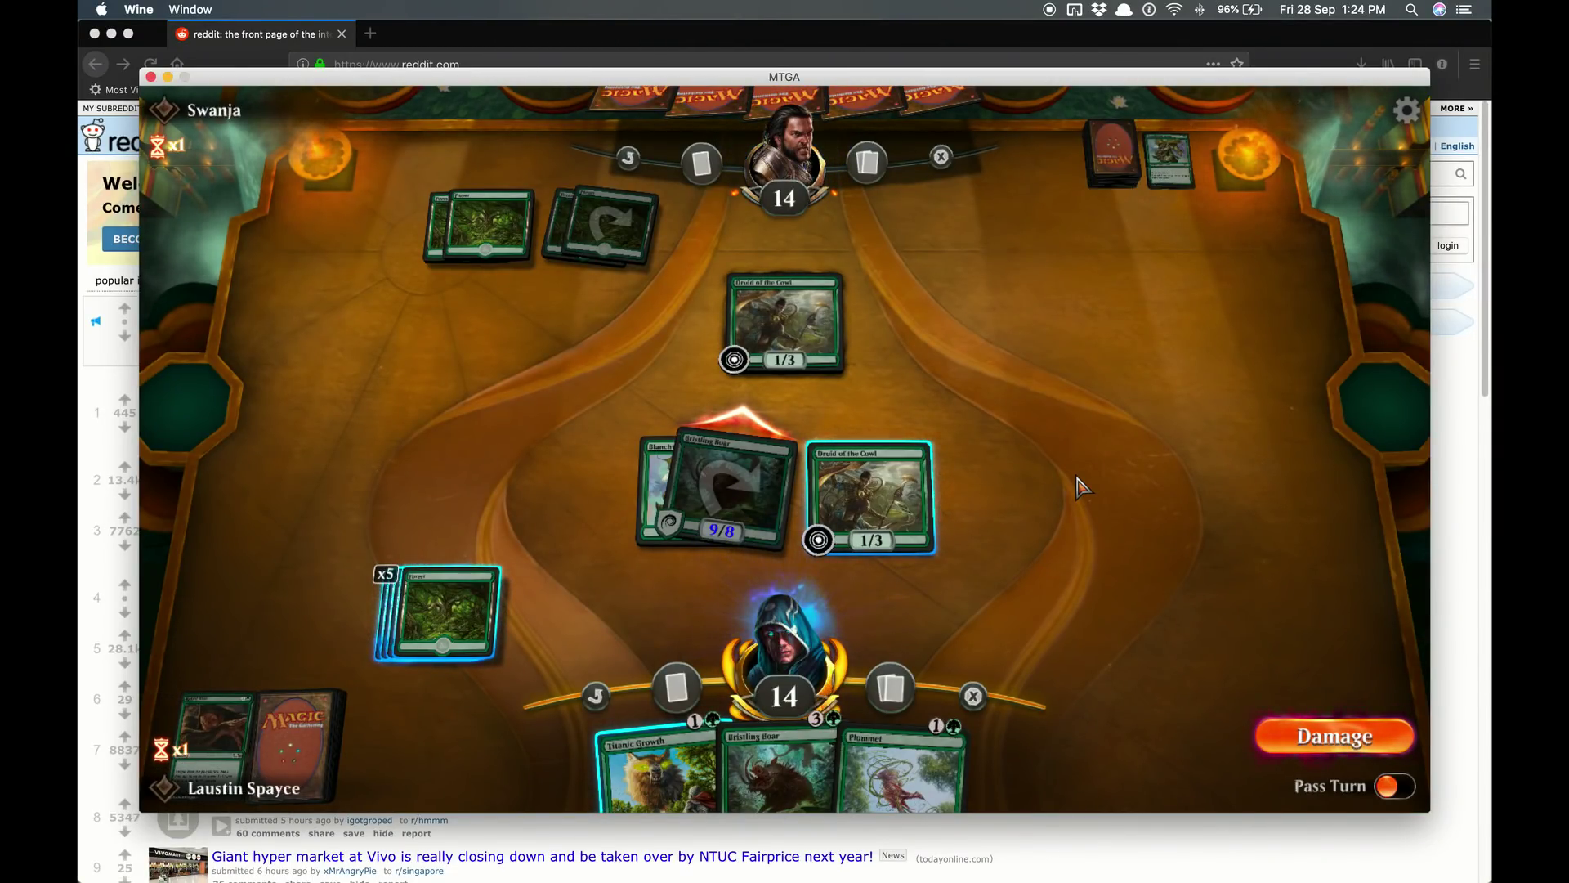
Pass priority through the combat damage step with the space bar.
key("space")
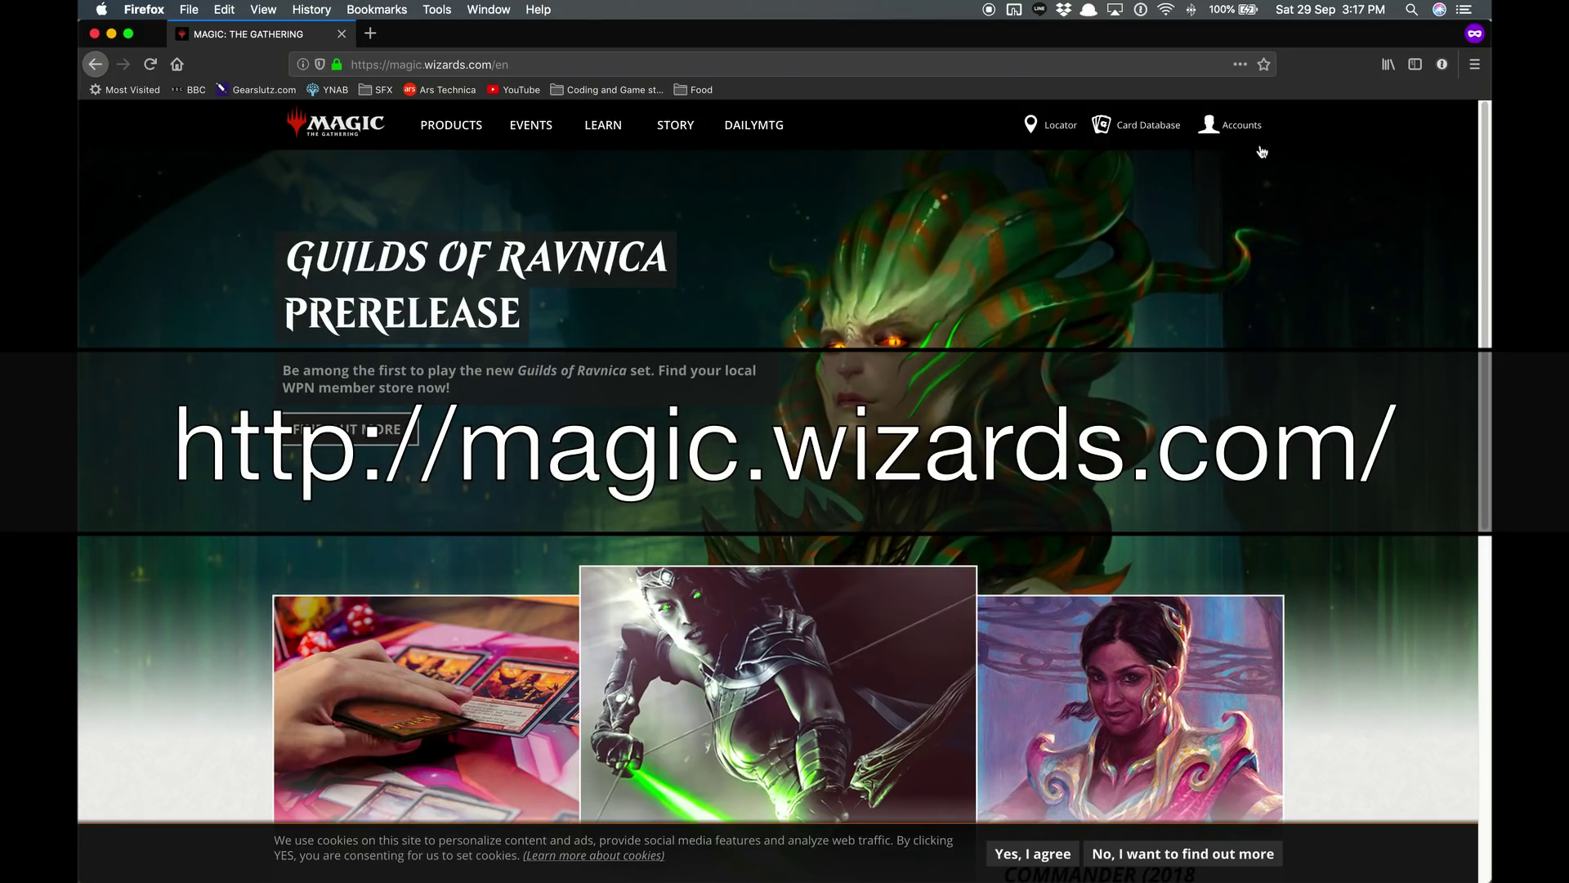
Open the Wizards account page and switch to the MTGArena.app.zip NoFile.io tab.
left_click(1234, 127)
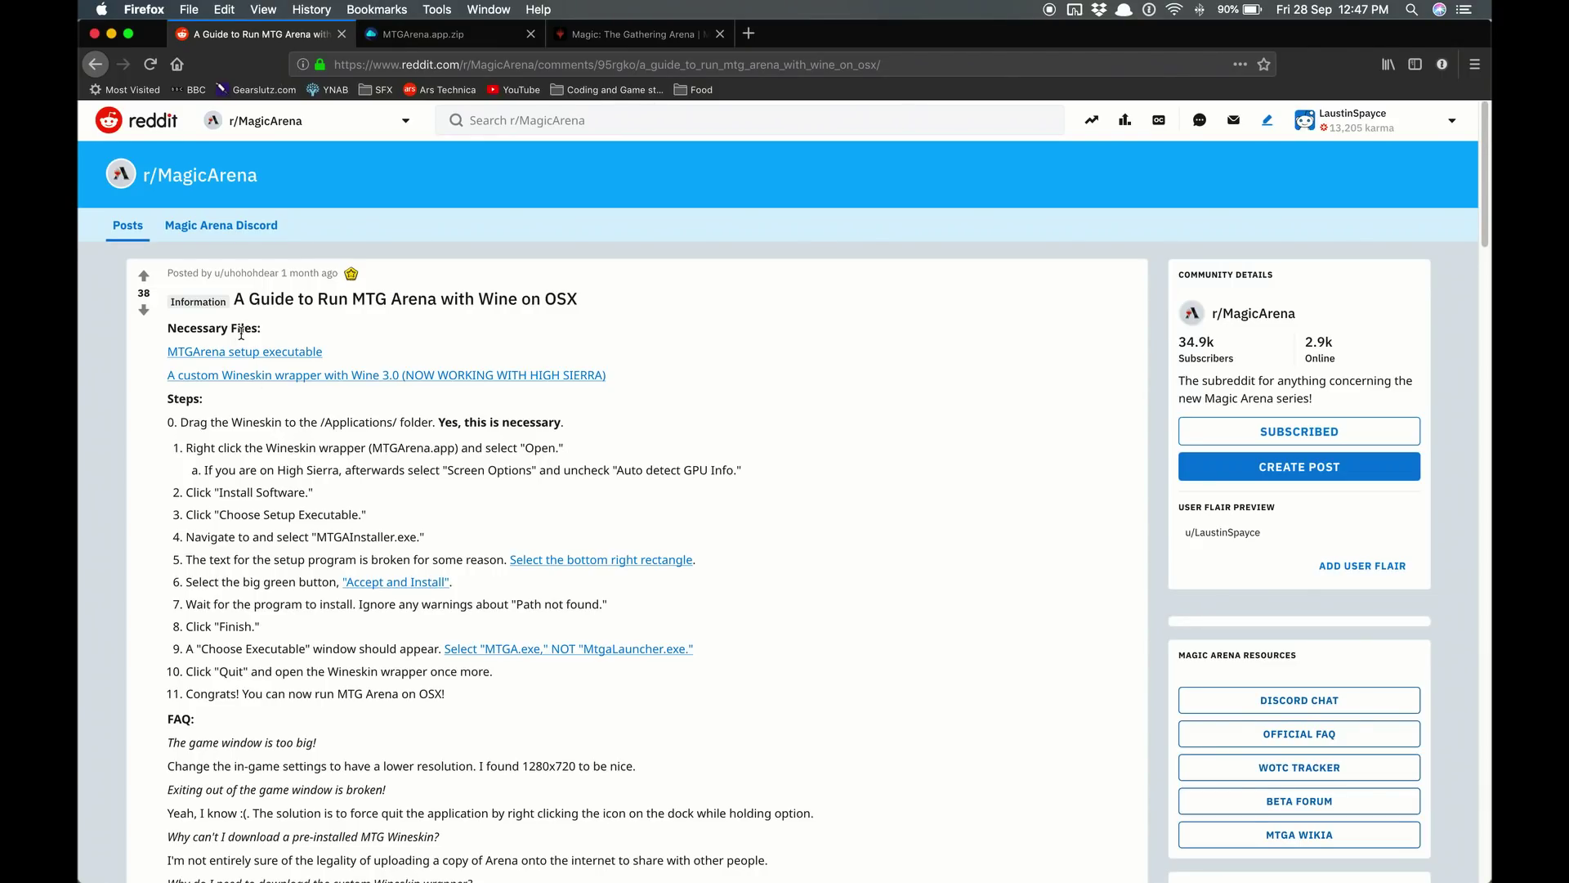
left_click(456, 36)
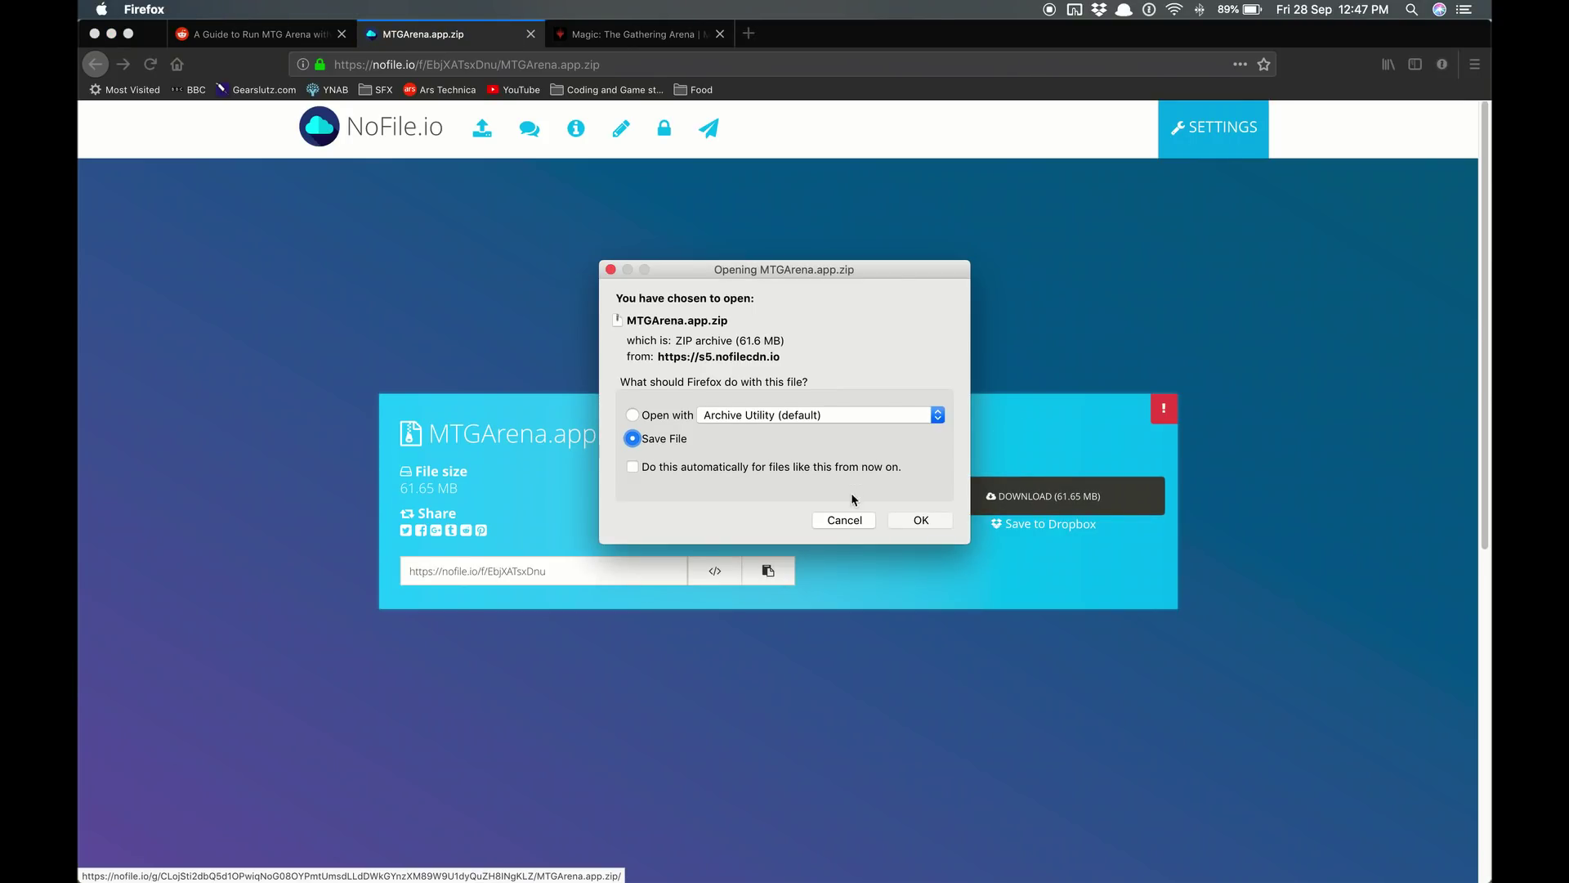
Save MTGArena.app.zip and MTGAInstaller.exe, then check that both downloads finished.
left_click(917, 520)
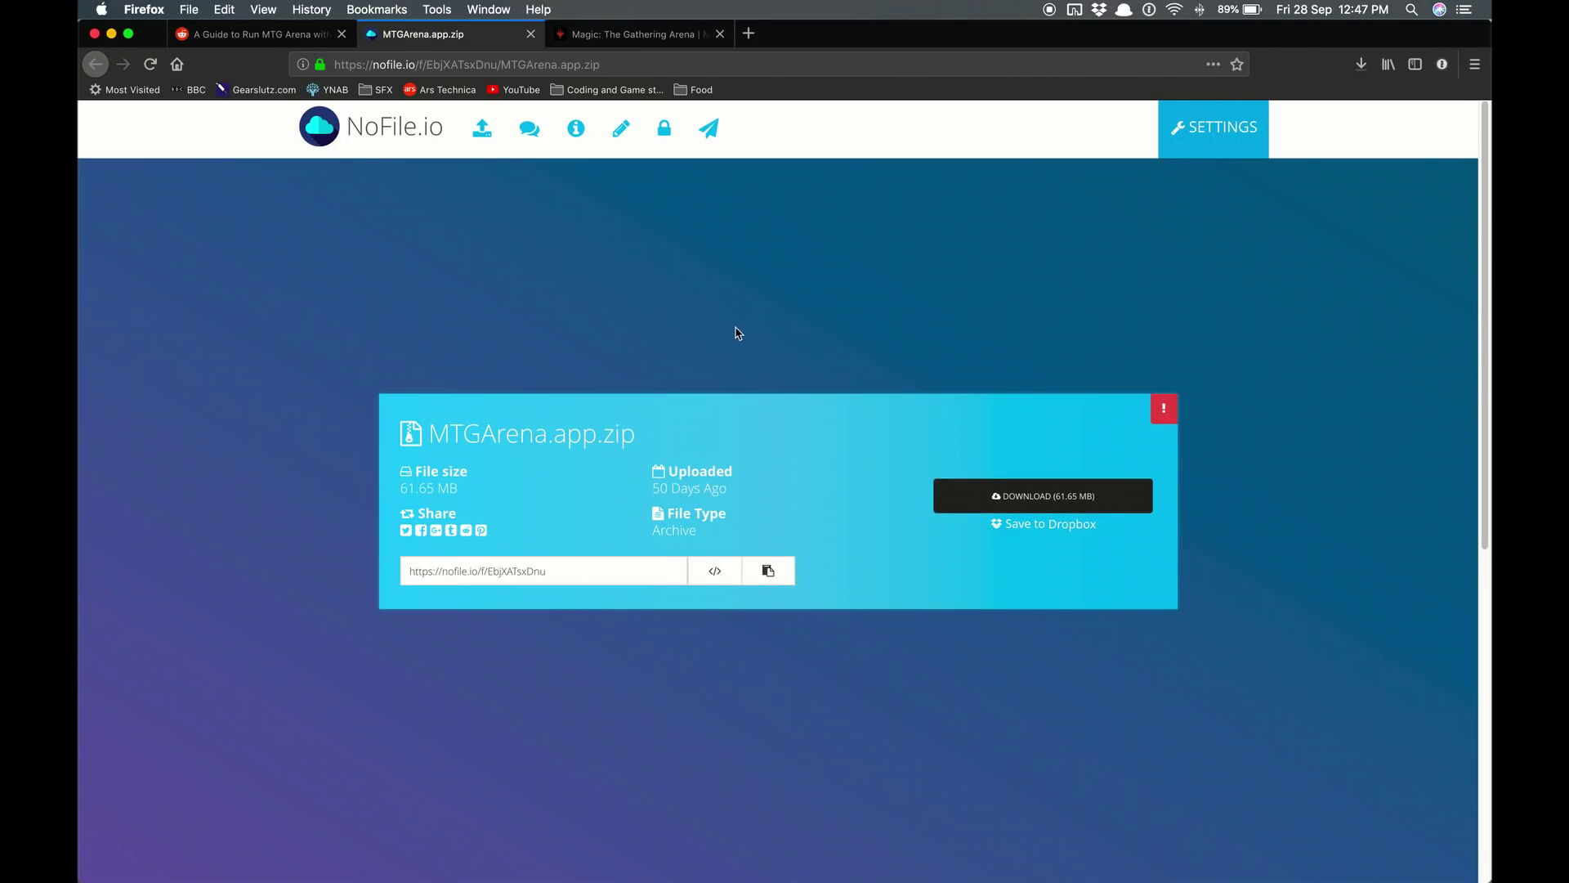
left_click(637, 35)
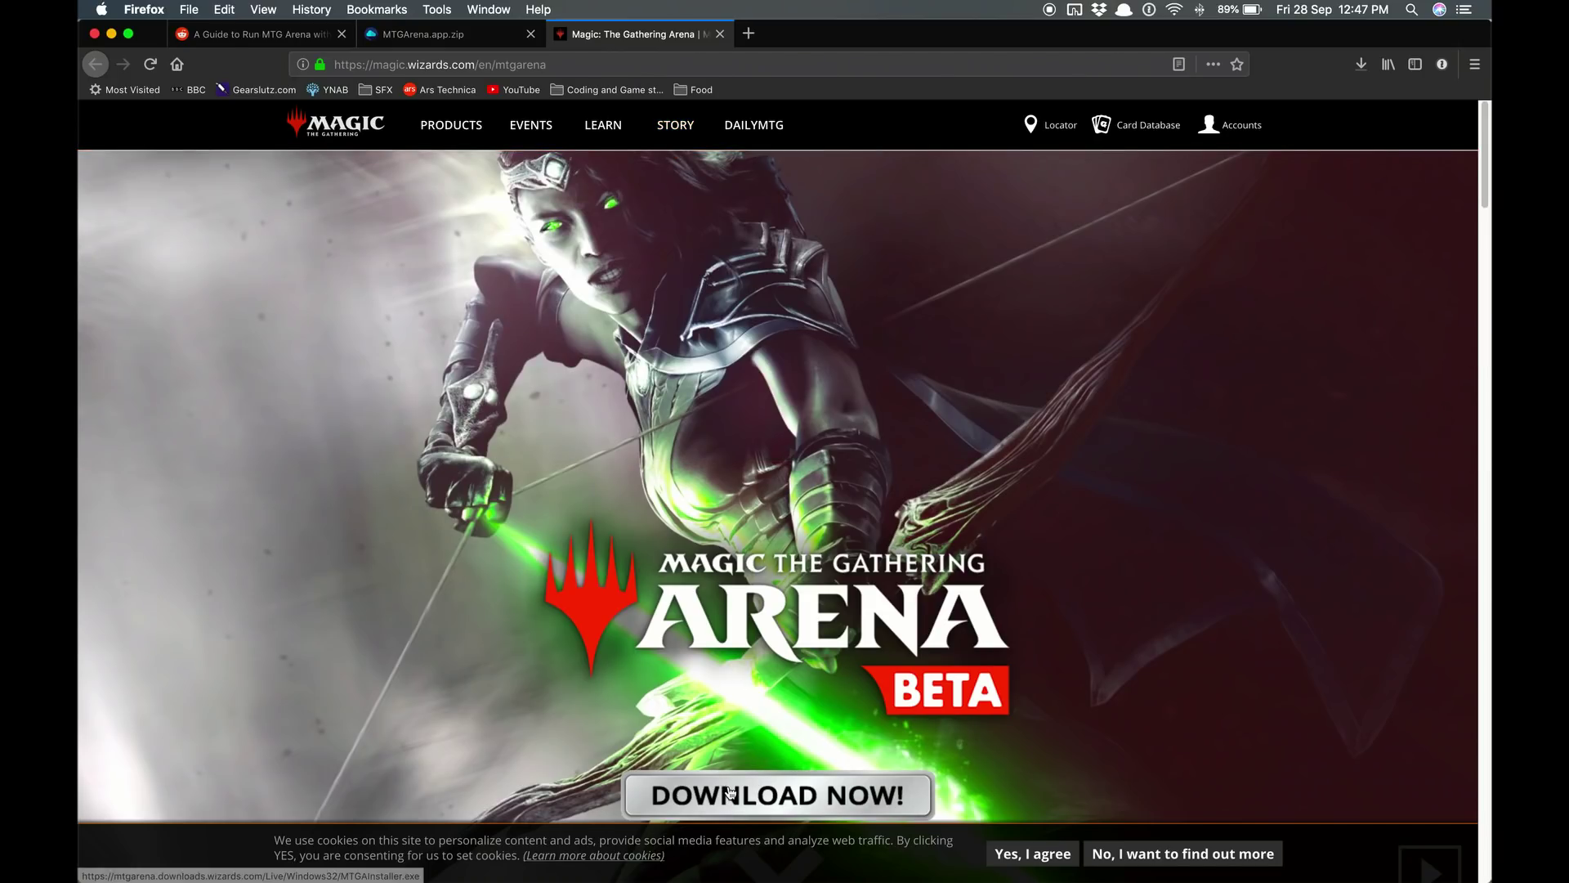
left_click(728, 792)
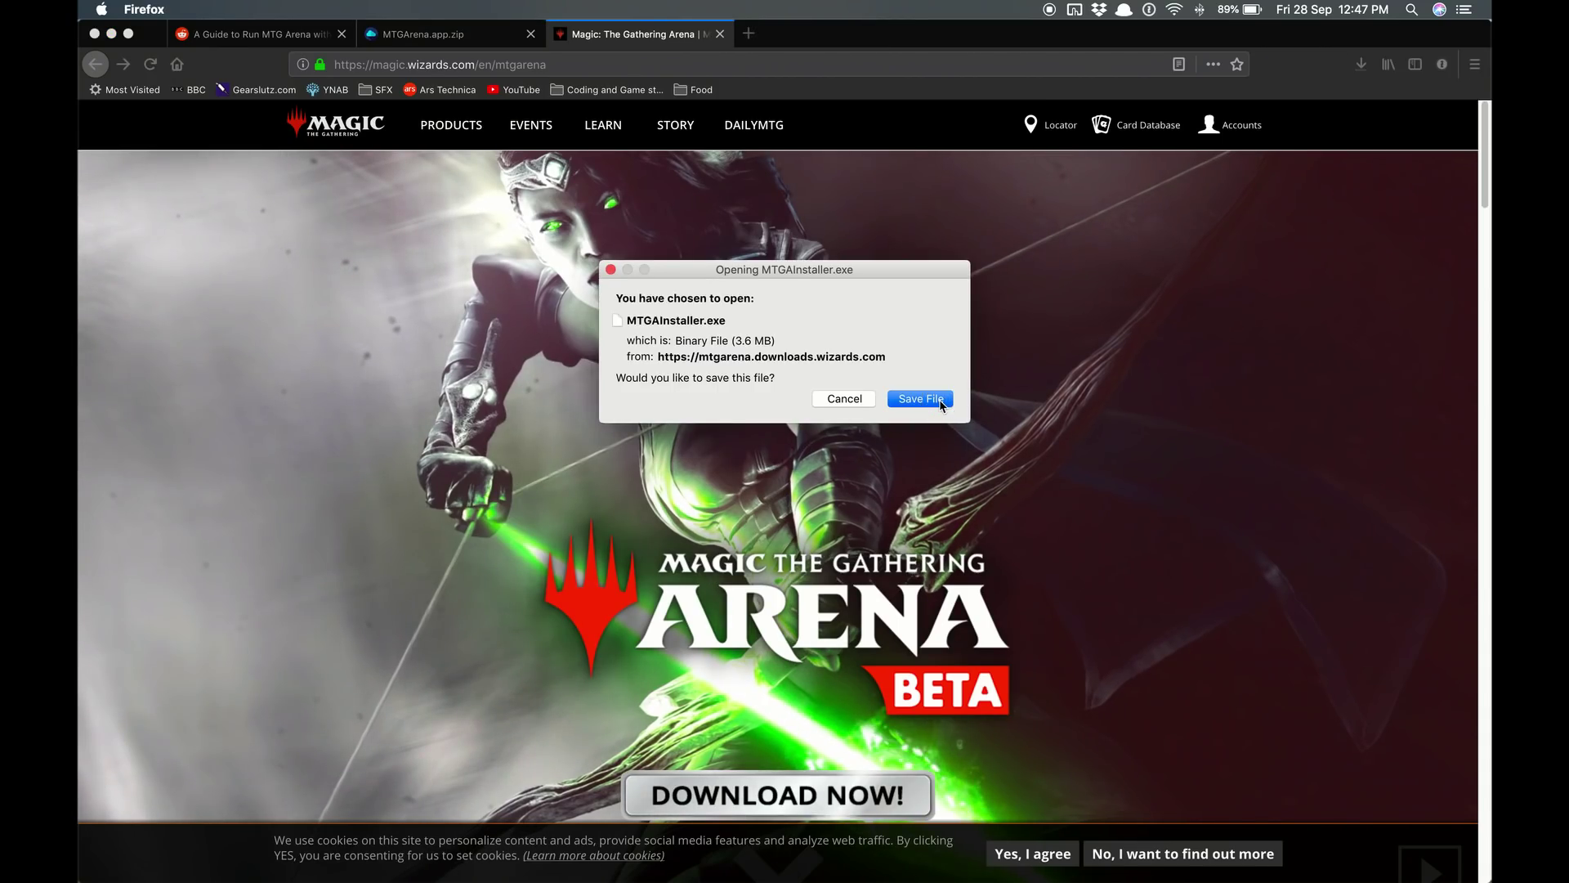
left_click(939, 401)
left_click(1361, 63)
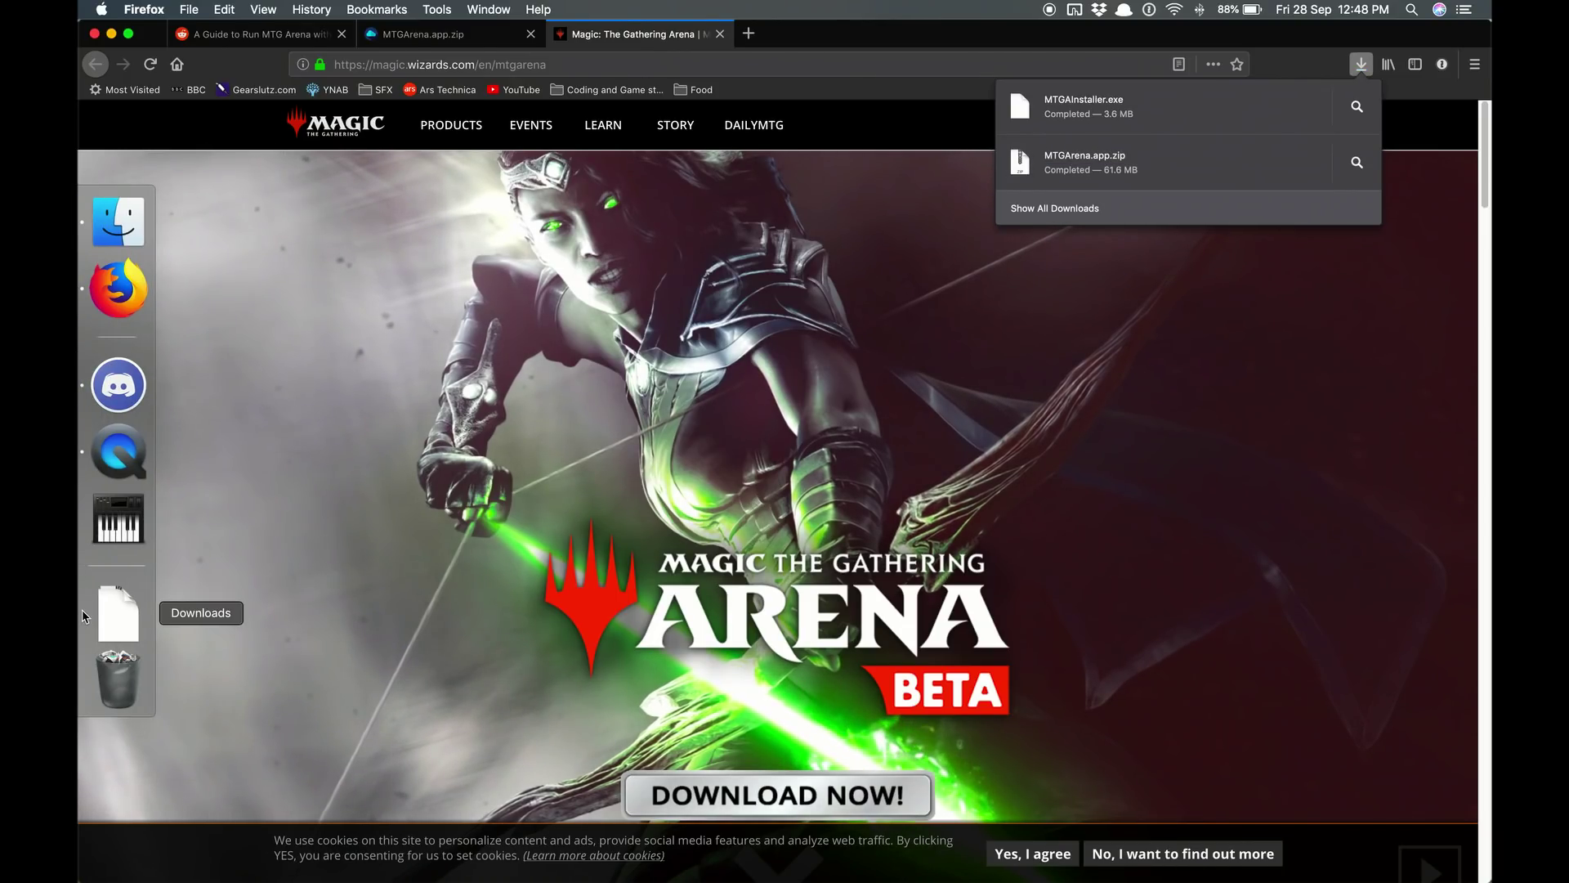
Unzip MTGArena.app.zip in Downloads and move the MTGArena app into Applications.
left_click(120, 603)
left_click(454, 609)
double_click(822, 428)
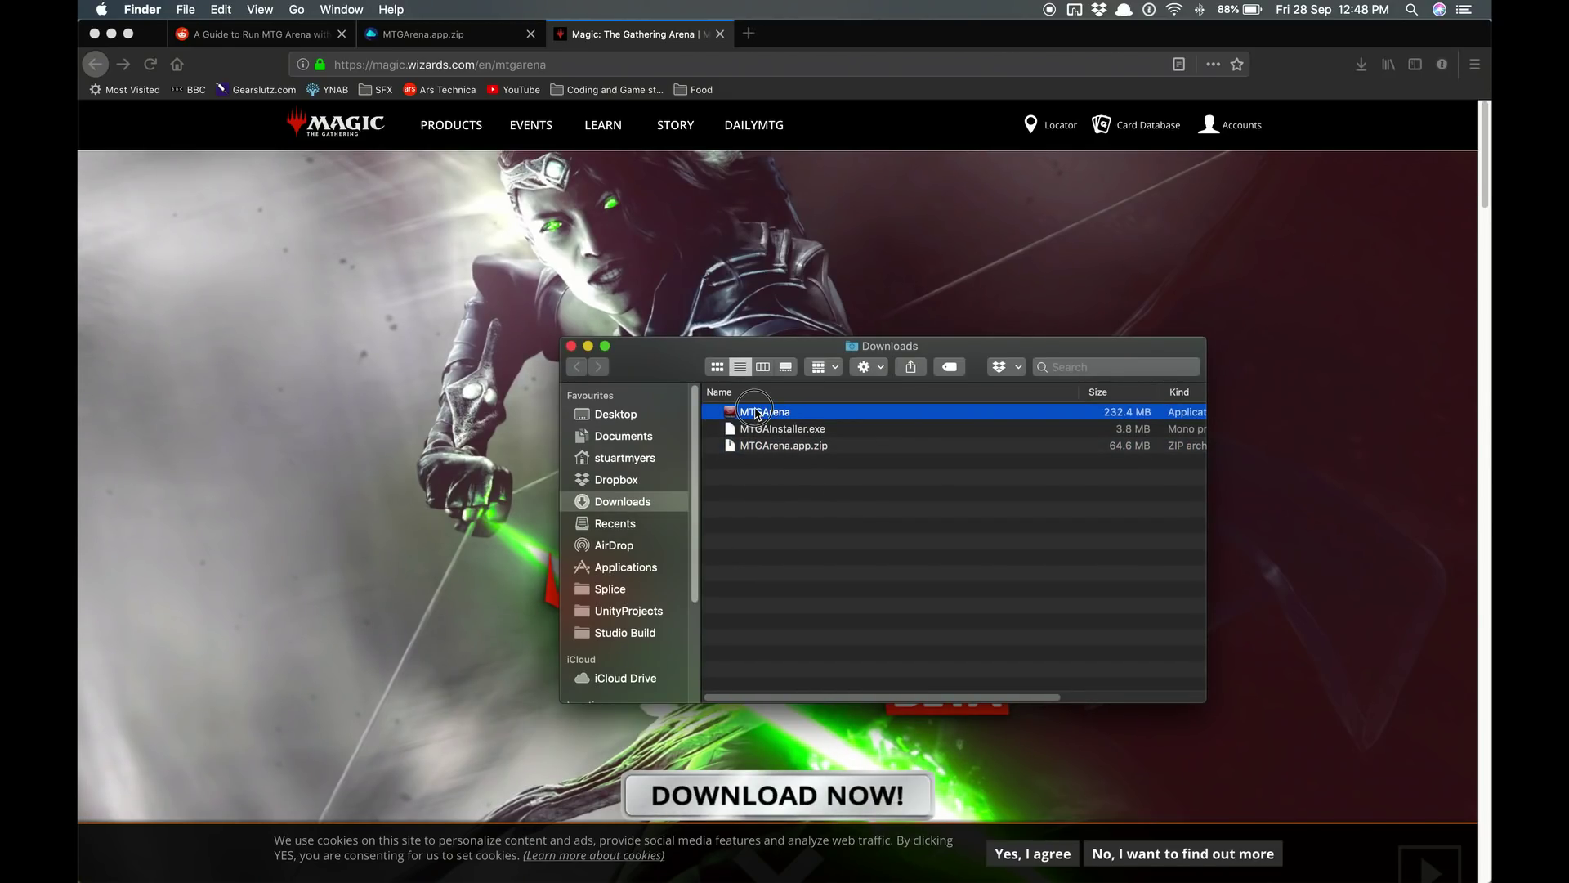
left_click_drag(756, 411, 630, 574)
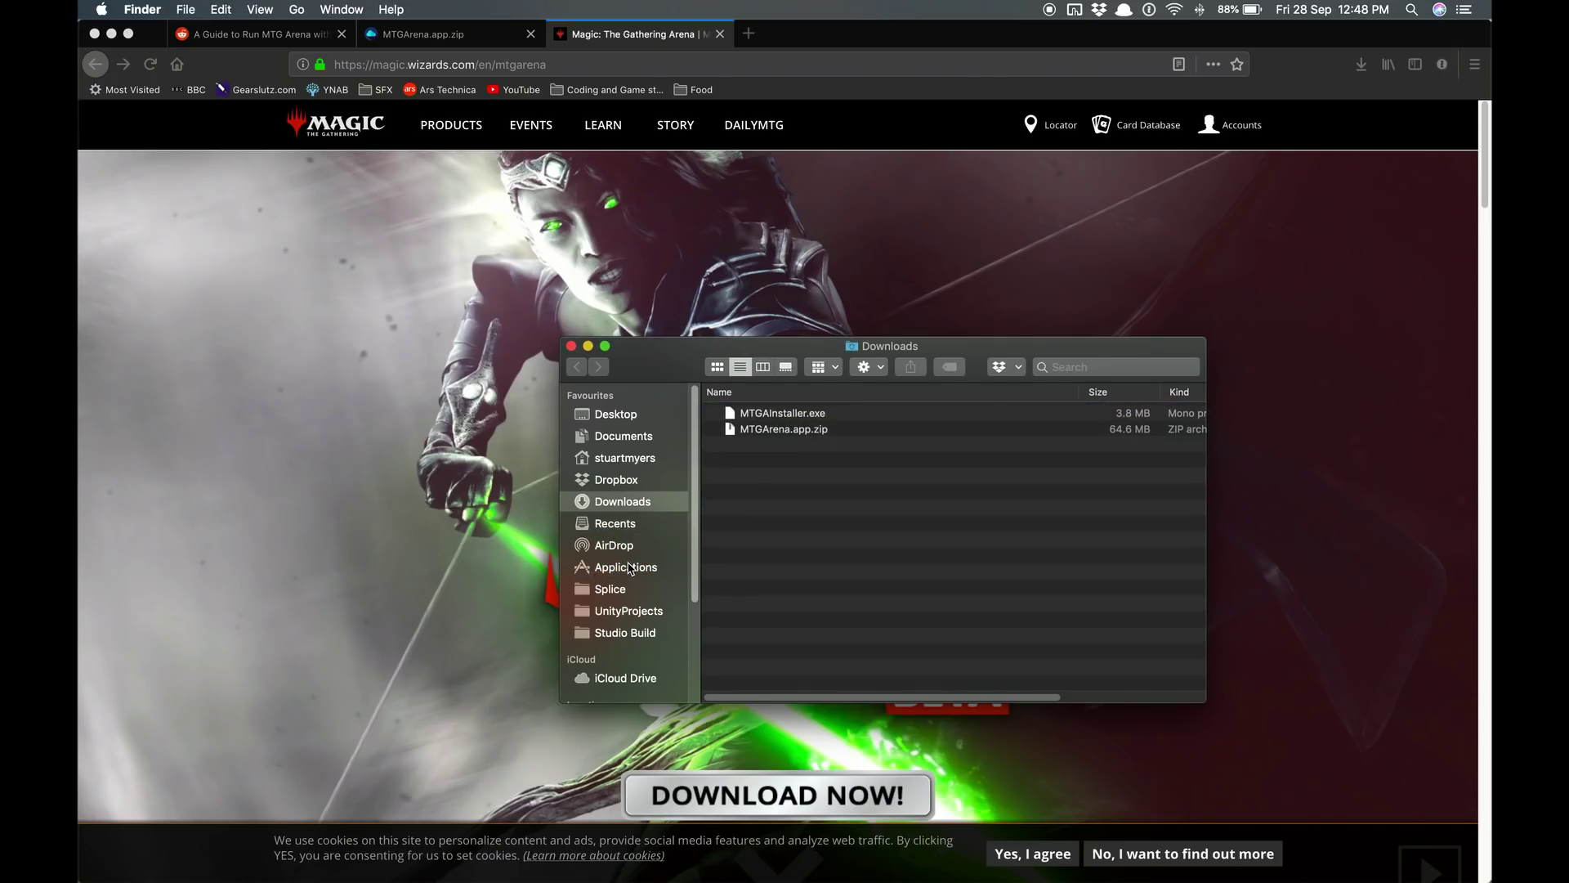
Launch MTGArena from Applications with right-click Open to bypass the launch check.
left_click(626, 566)
scroll(823, 553, "down", 3)
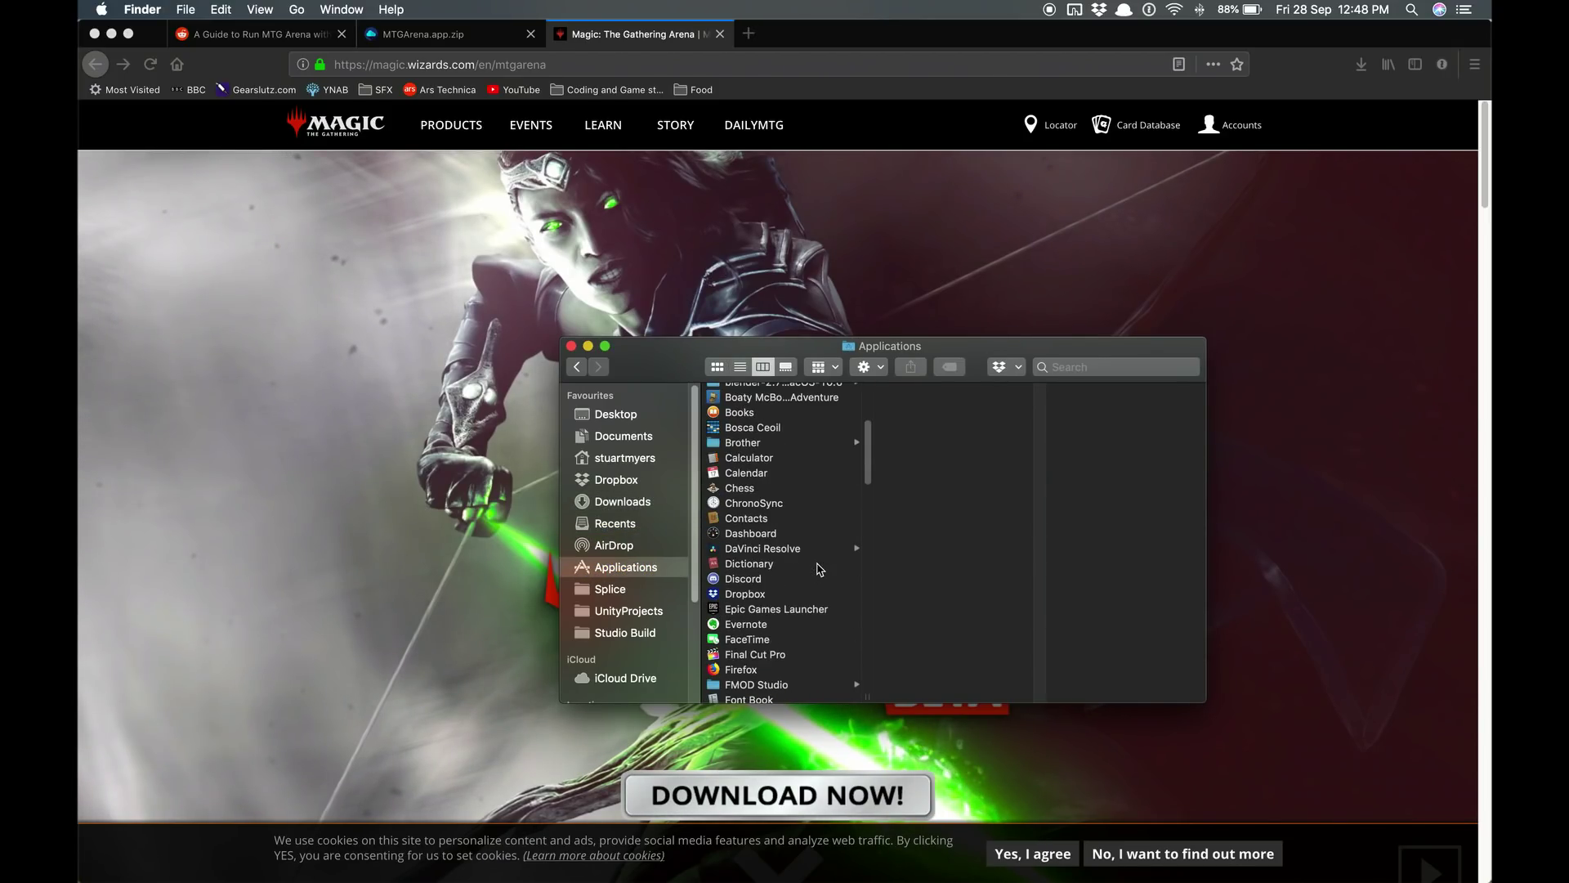
scroll(820, 560, "down", 3)
scroll(820, 564, "down", 3)
scroll(820, 570, "down", 3)
scroll(820, 569, "down", 3)
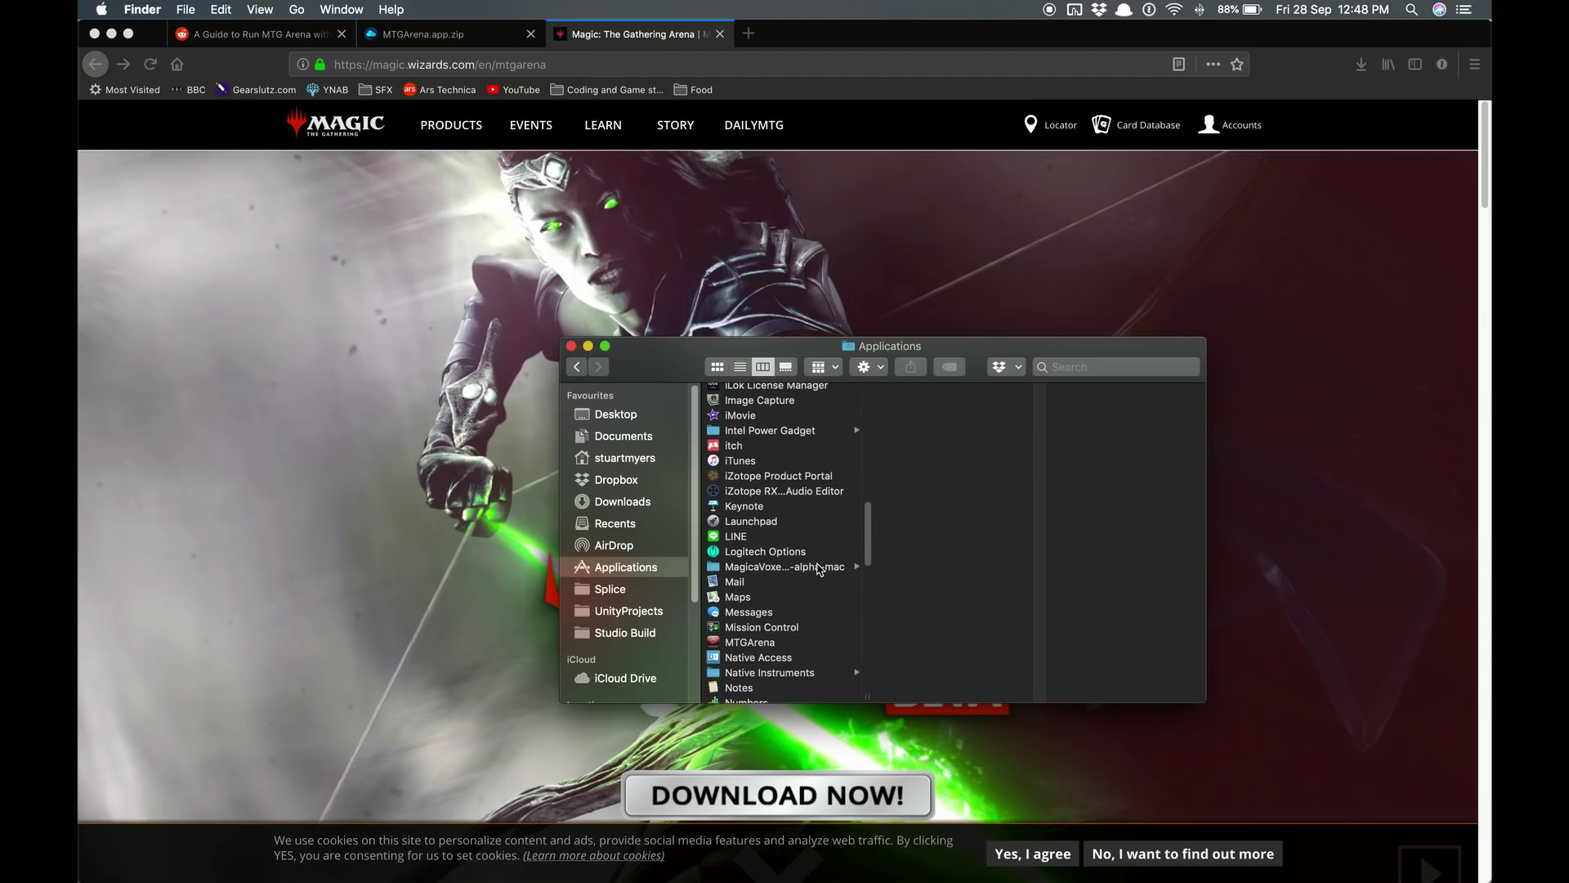
scroll(820, 569, "down", 2)
left_click(738, 553)
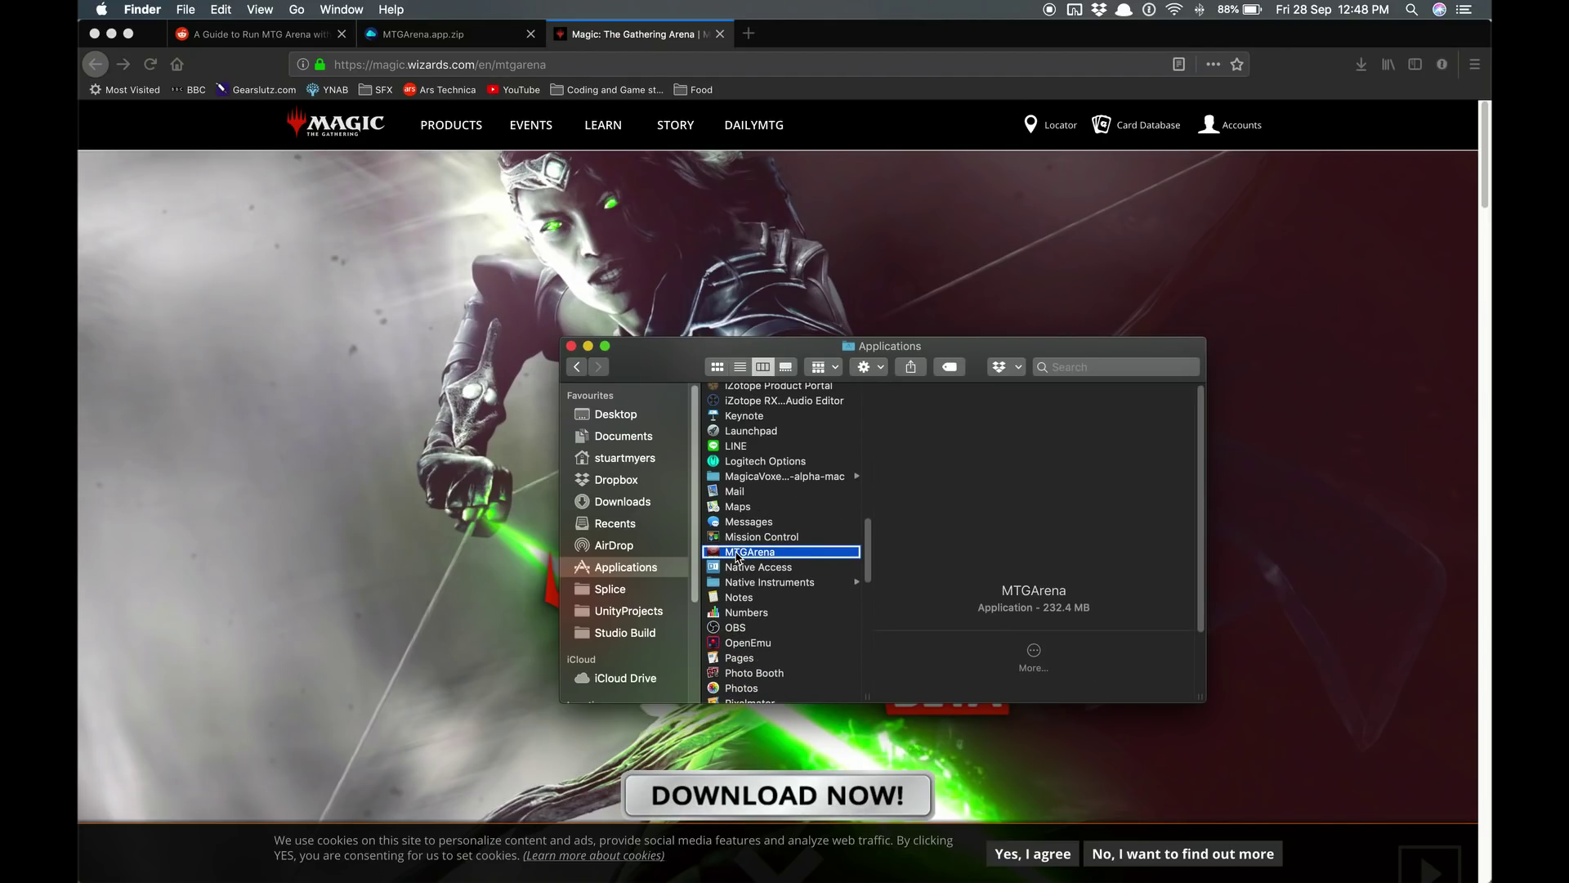
right_click(738, 554)
left_click(769, 497)
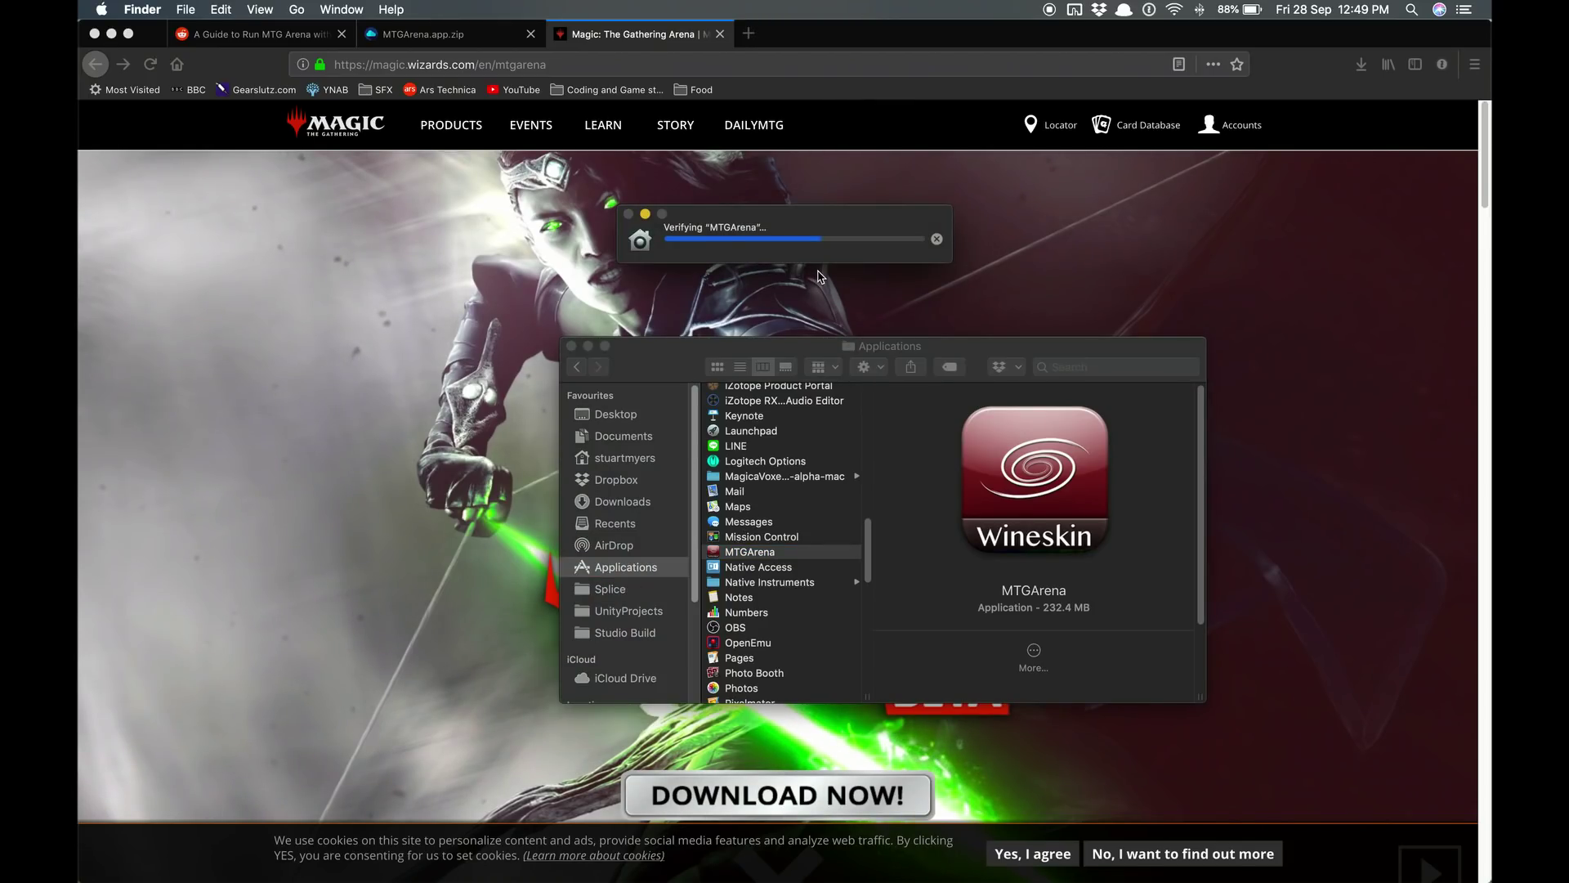
Allow the unidentified app and turn off Auto Detect GPU Info in screen options.
left_click(824, 337)
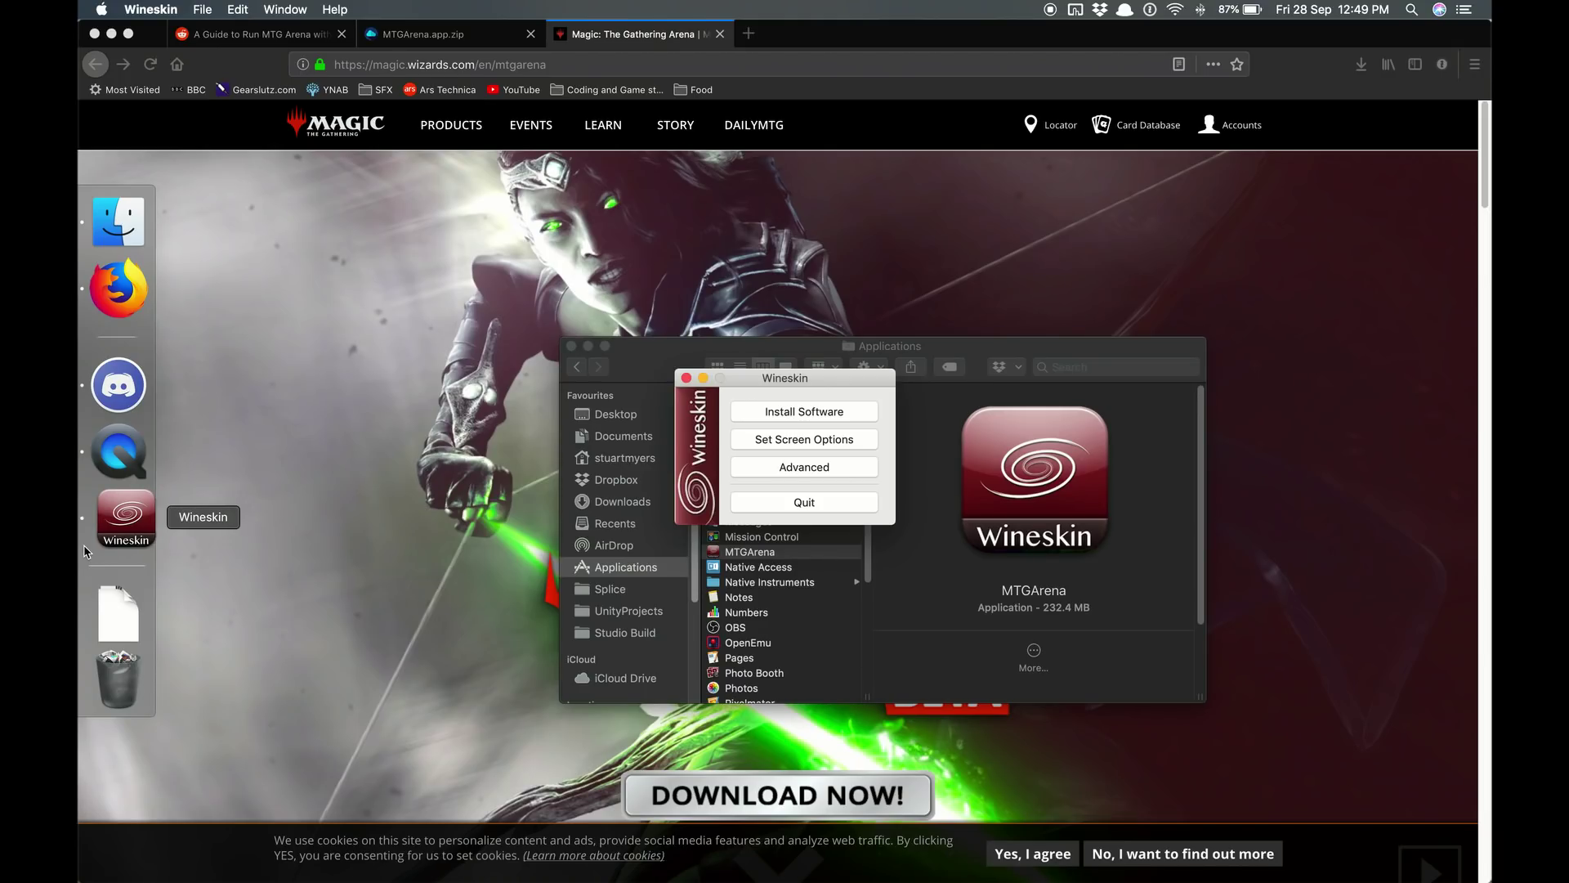
left_click(837, 438)
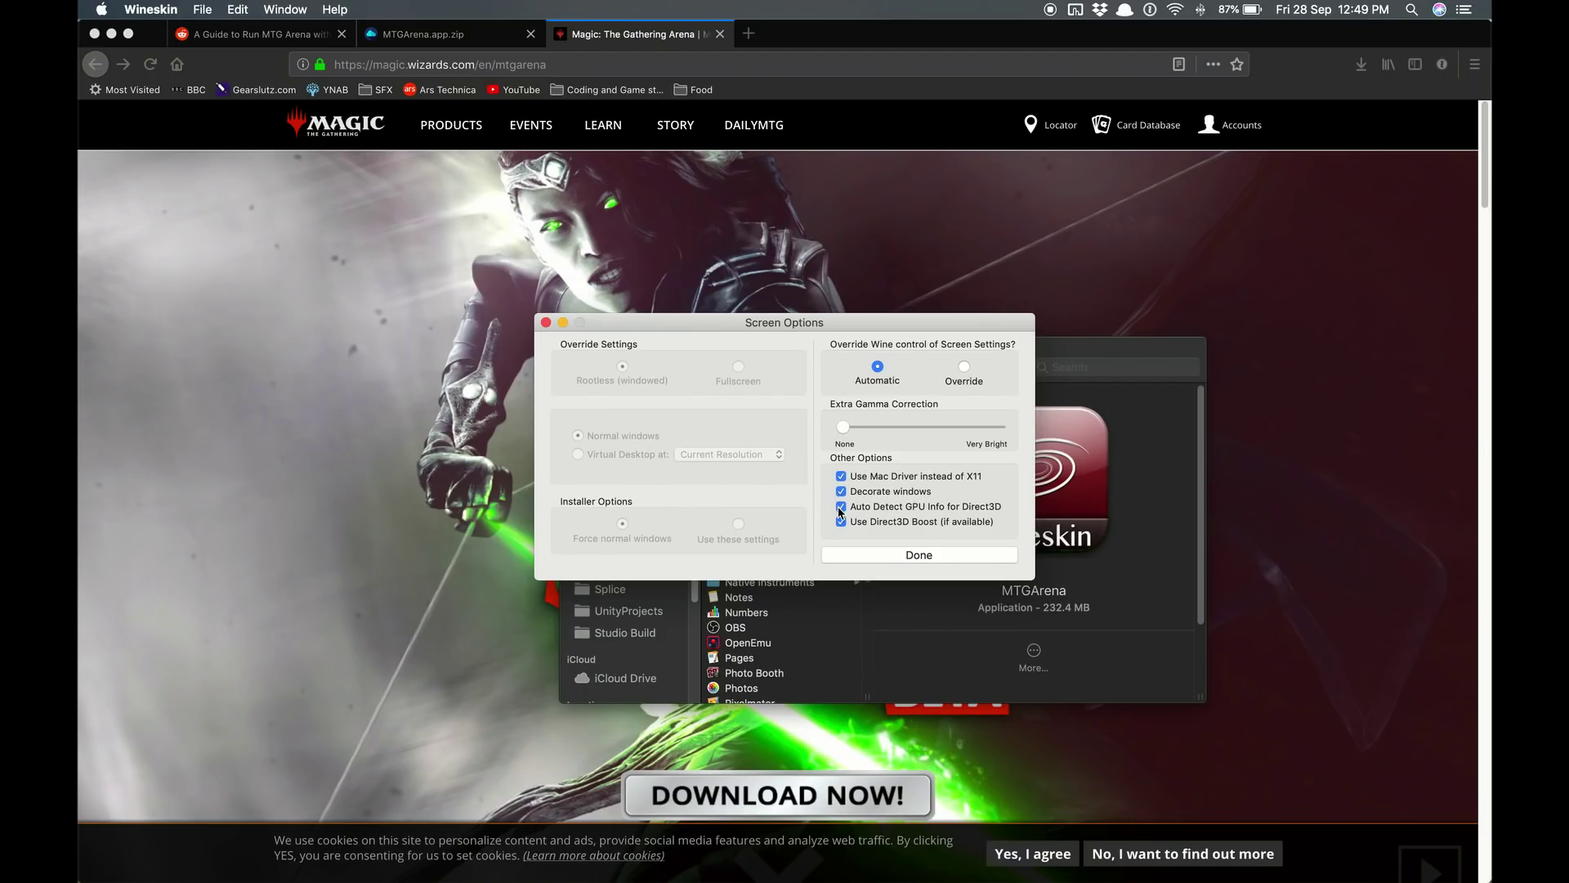
left_click(842, 508)
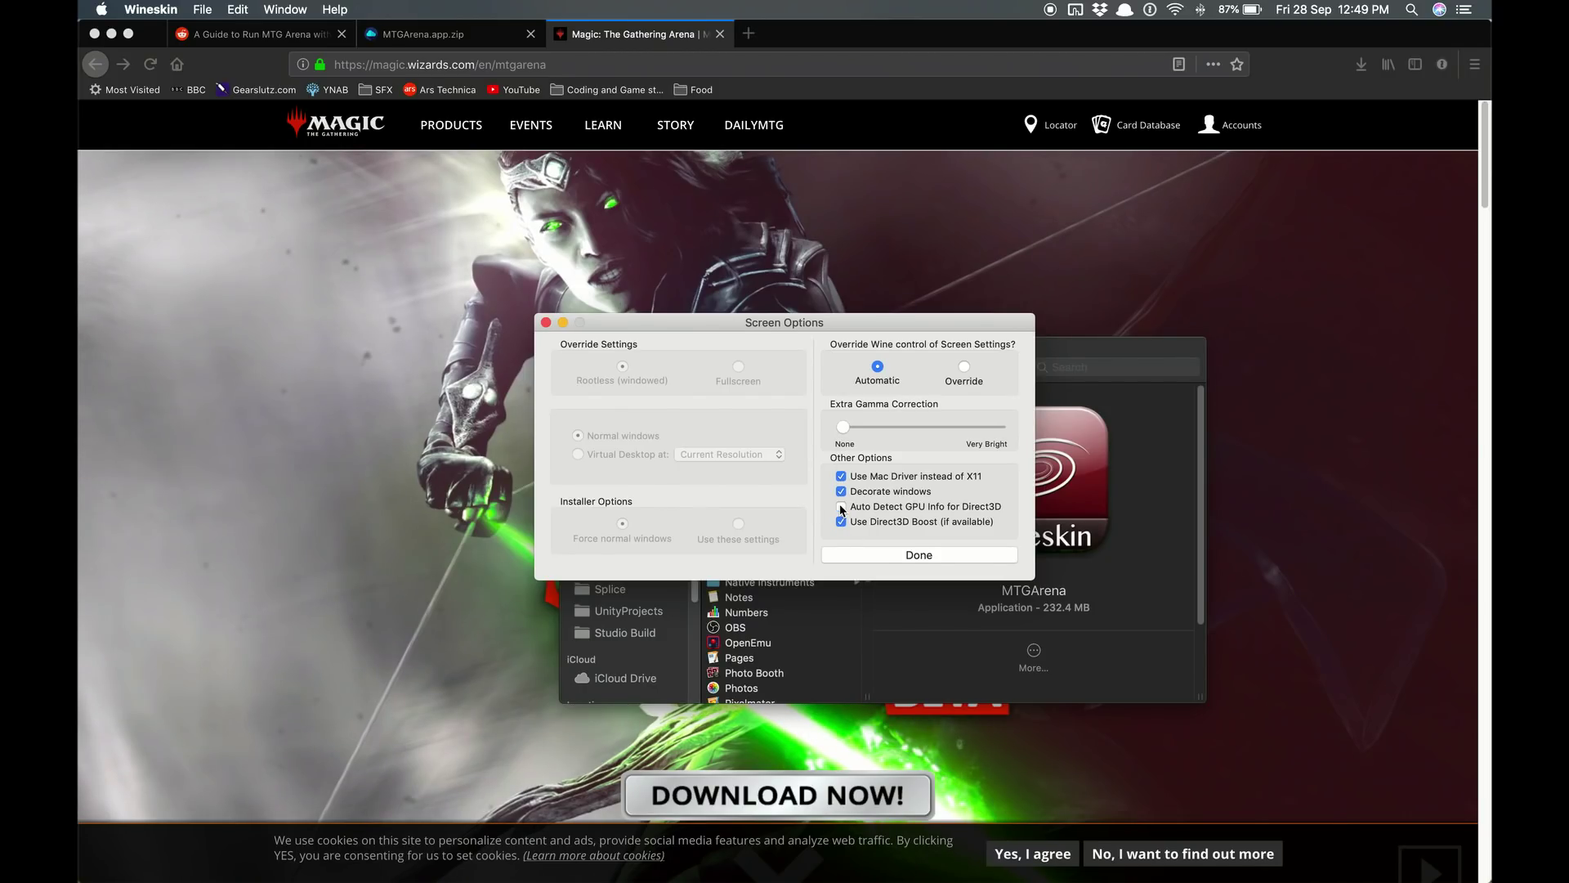
left_click(891, 556)
Install software by running MTGAInstaller.exe from Downloads as the setup executable.
left_click(820, 410)
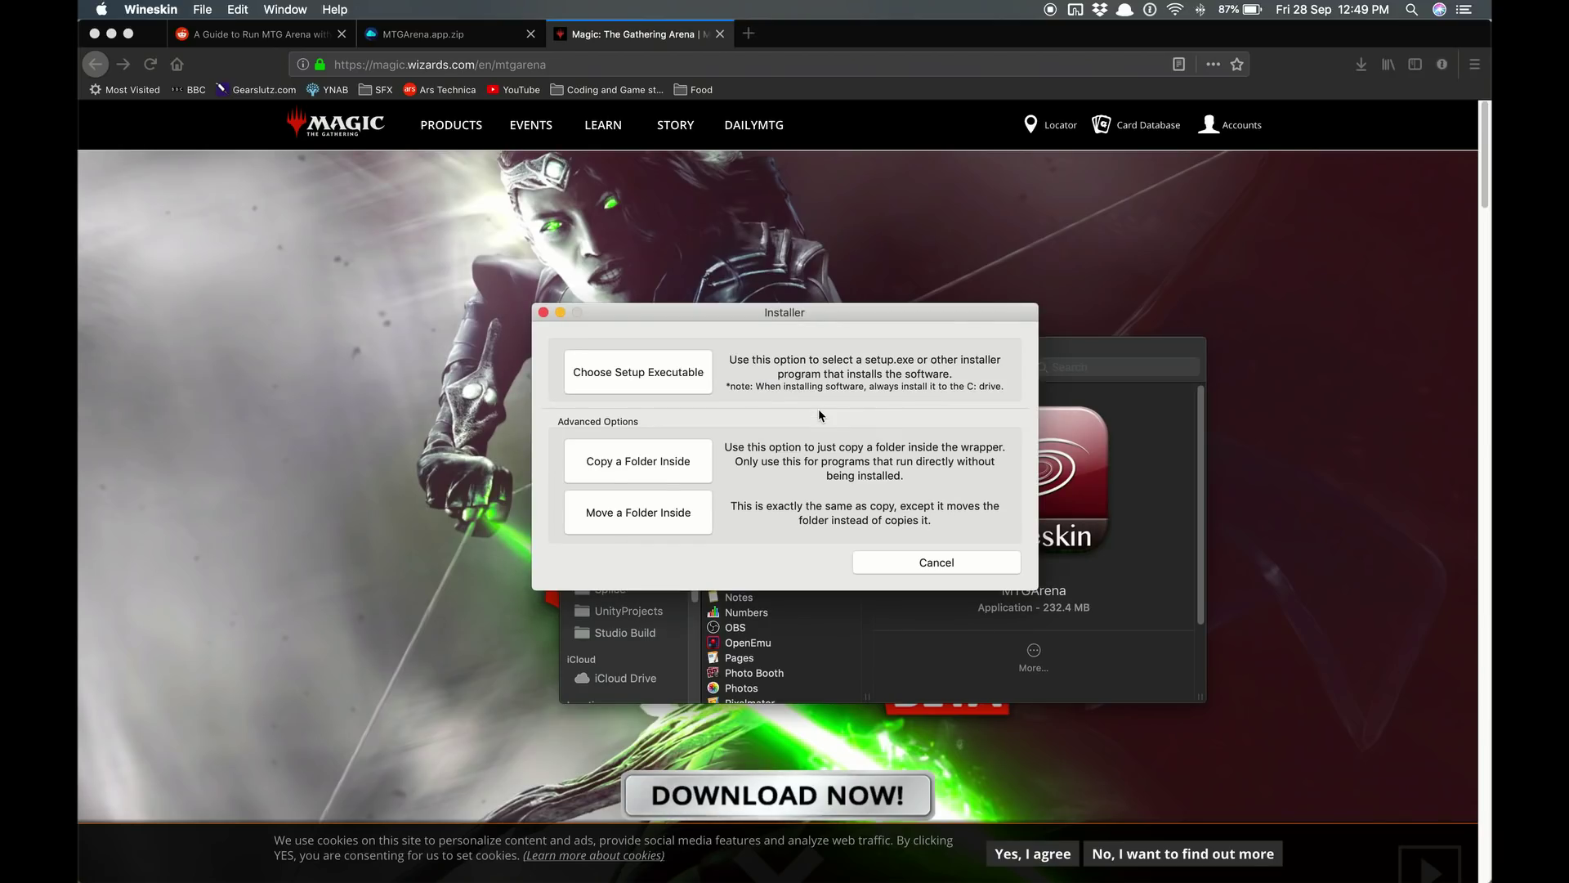
left_click(683, 380)
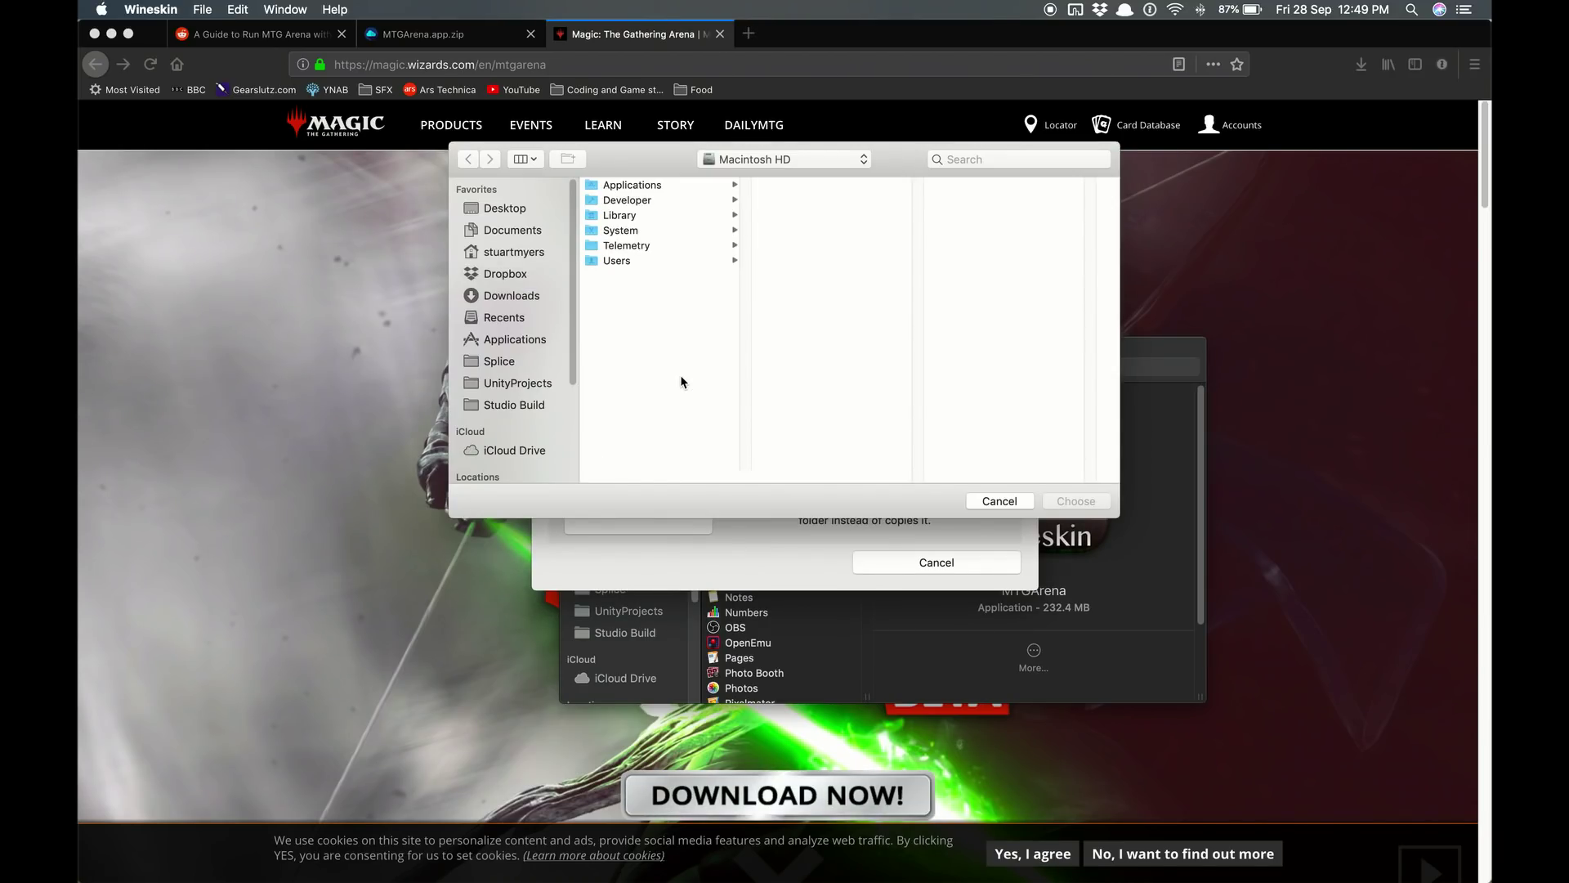
left_click(532, 301)
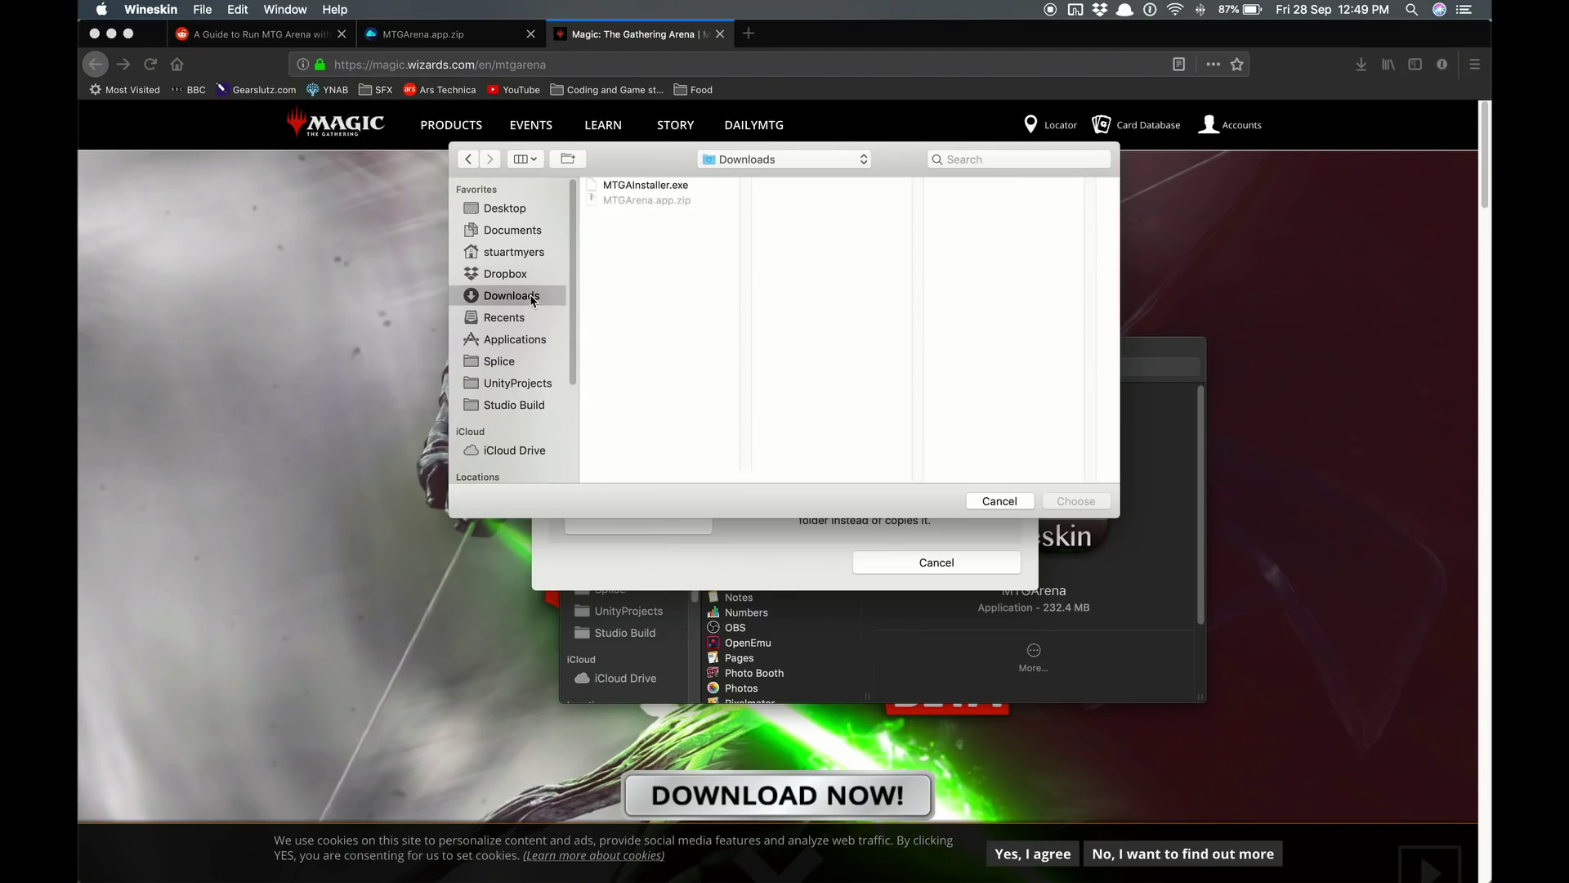
left_click(670, 186)
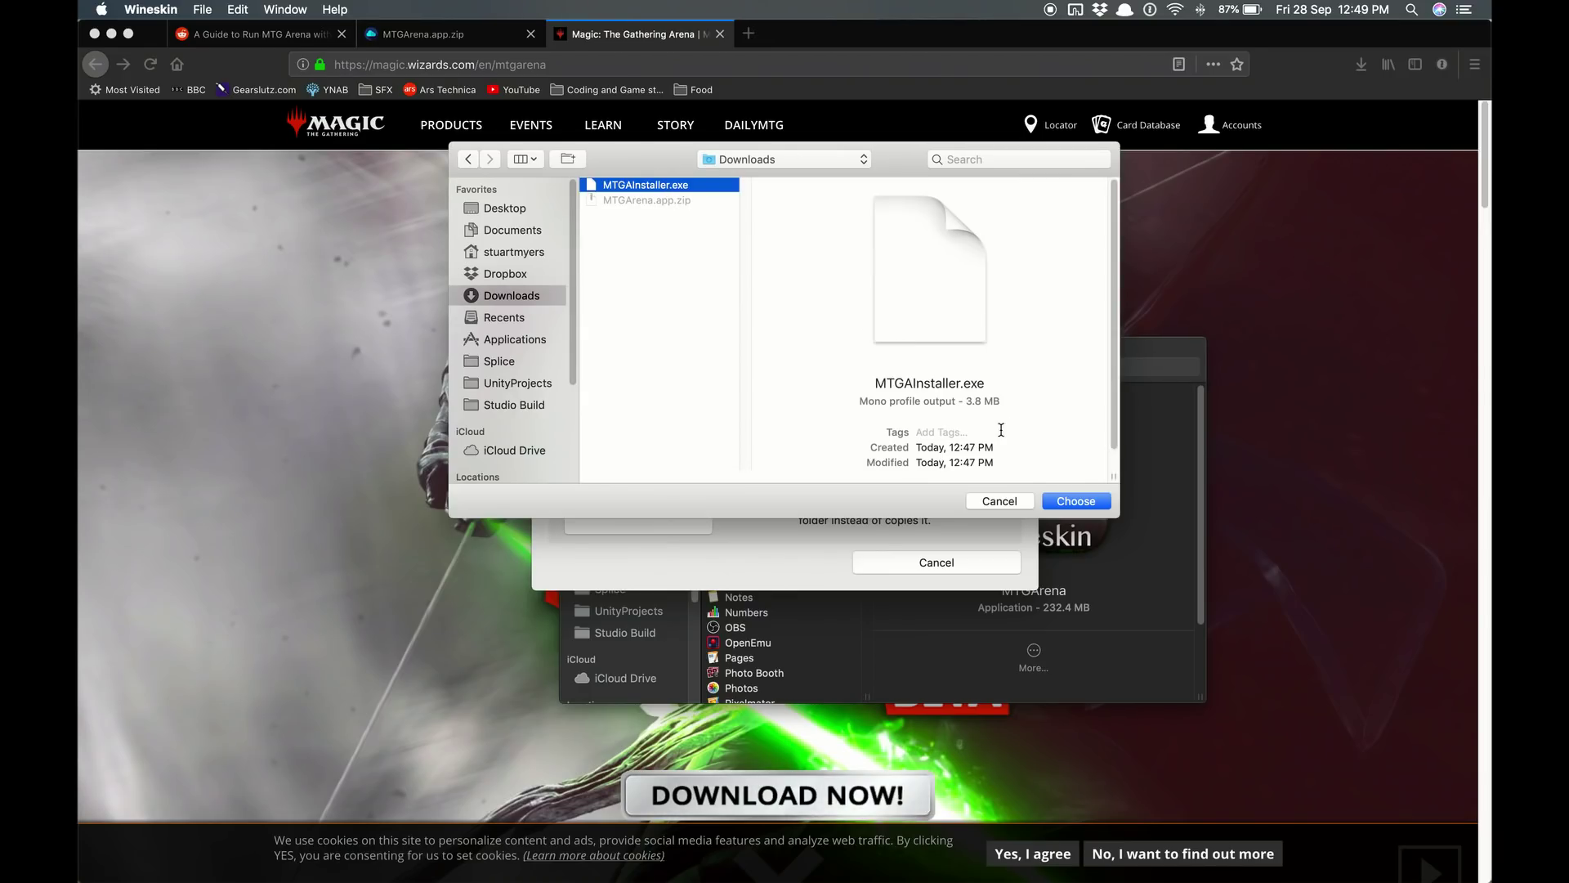
left_click(1063, 503)
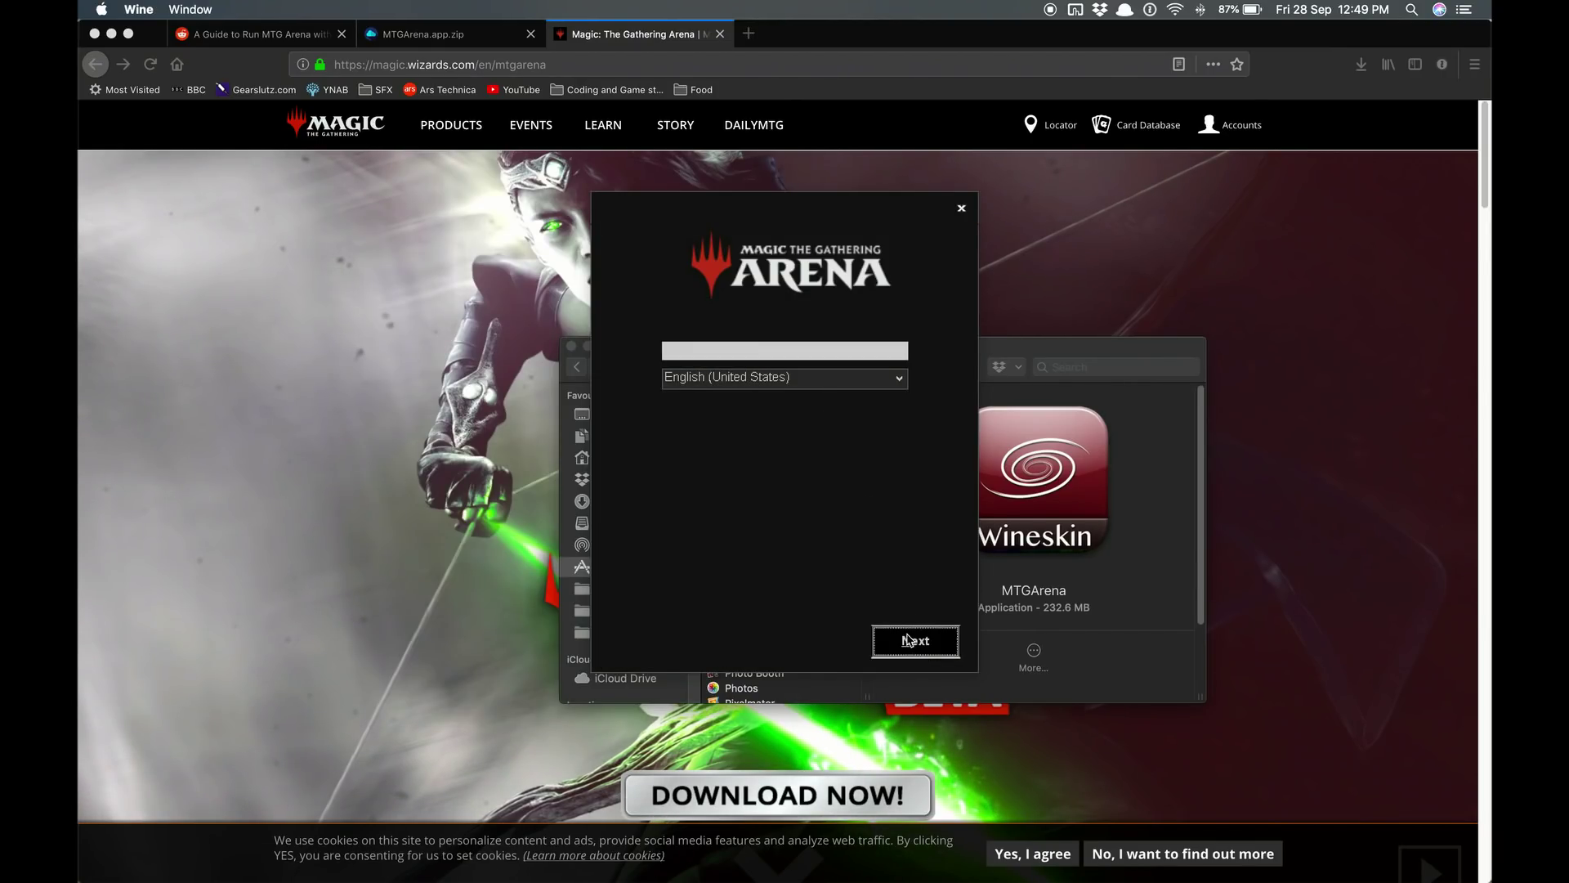
Step through the MTGA installer's language, location and terms pages and finish installing.
left_click(910, 645)
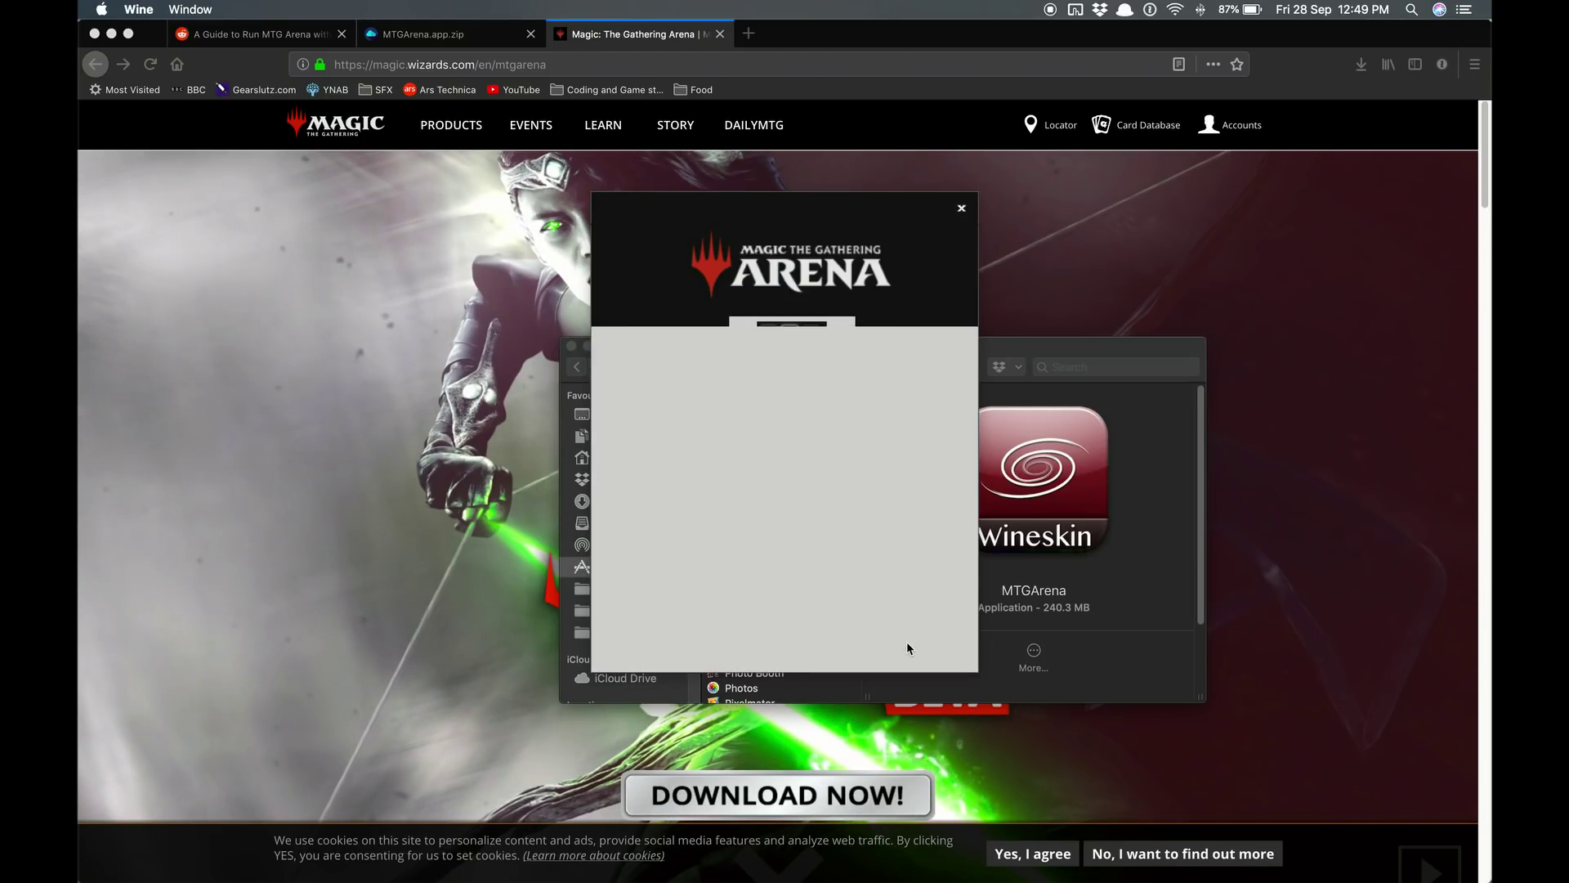
left_click(933, 643)
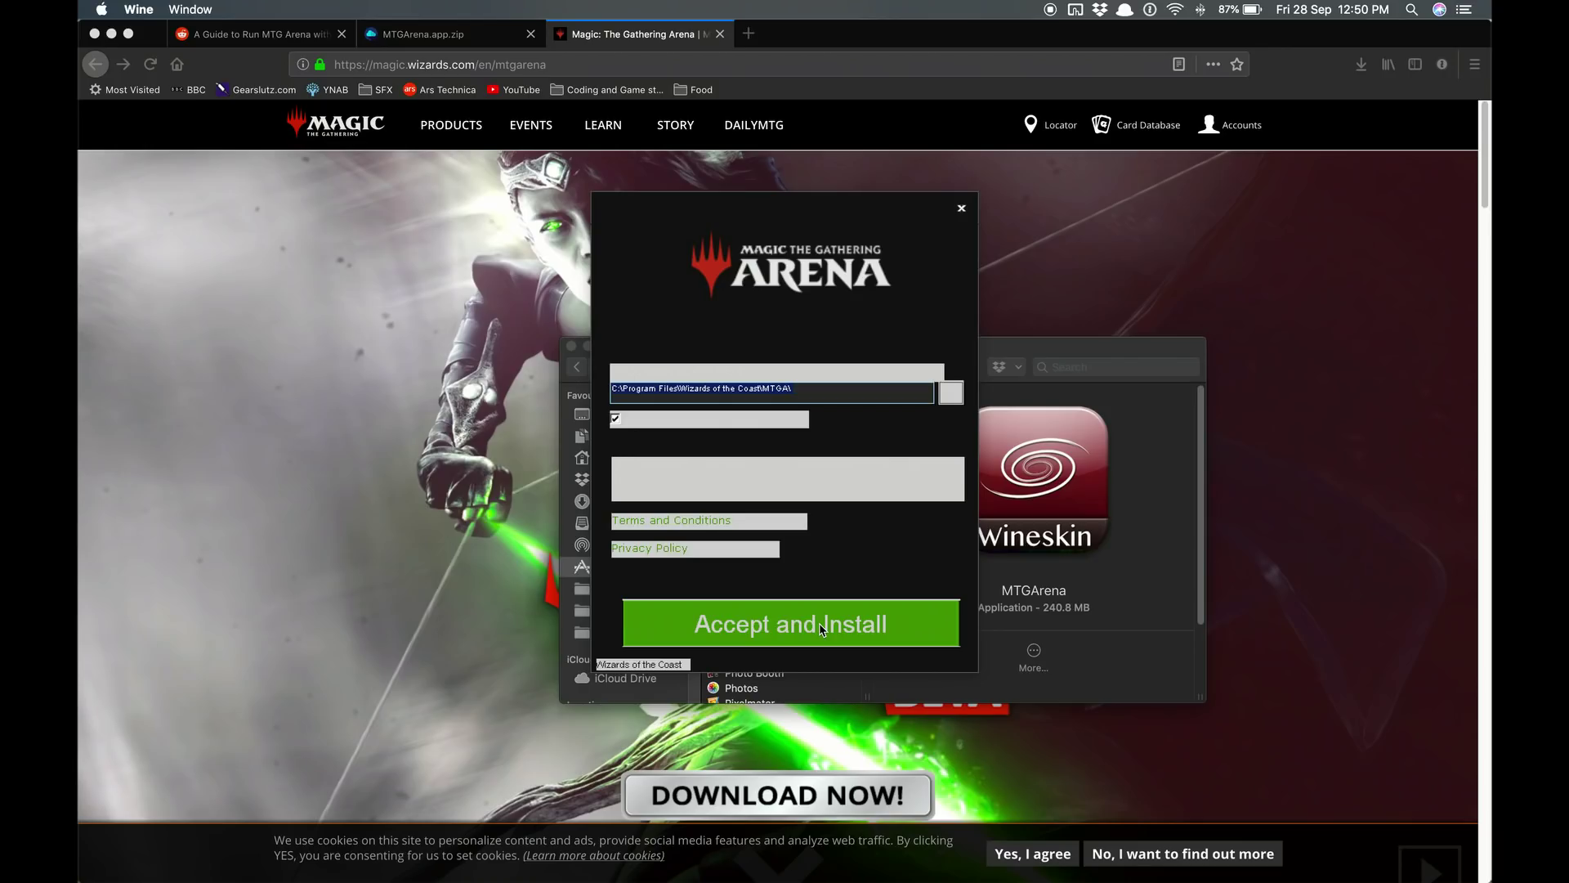
left_click(822, 629)
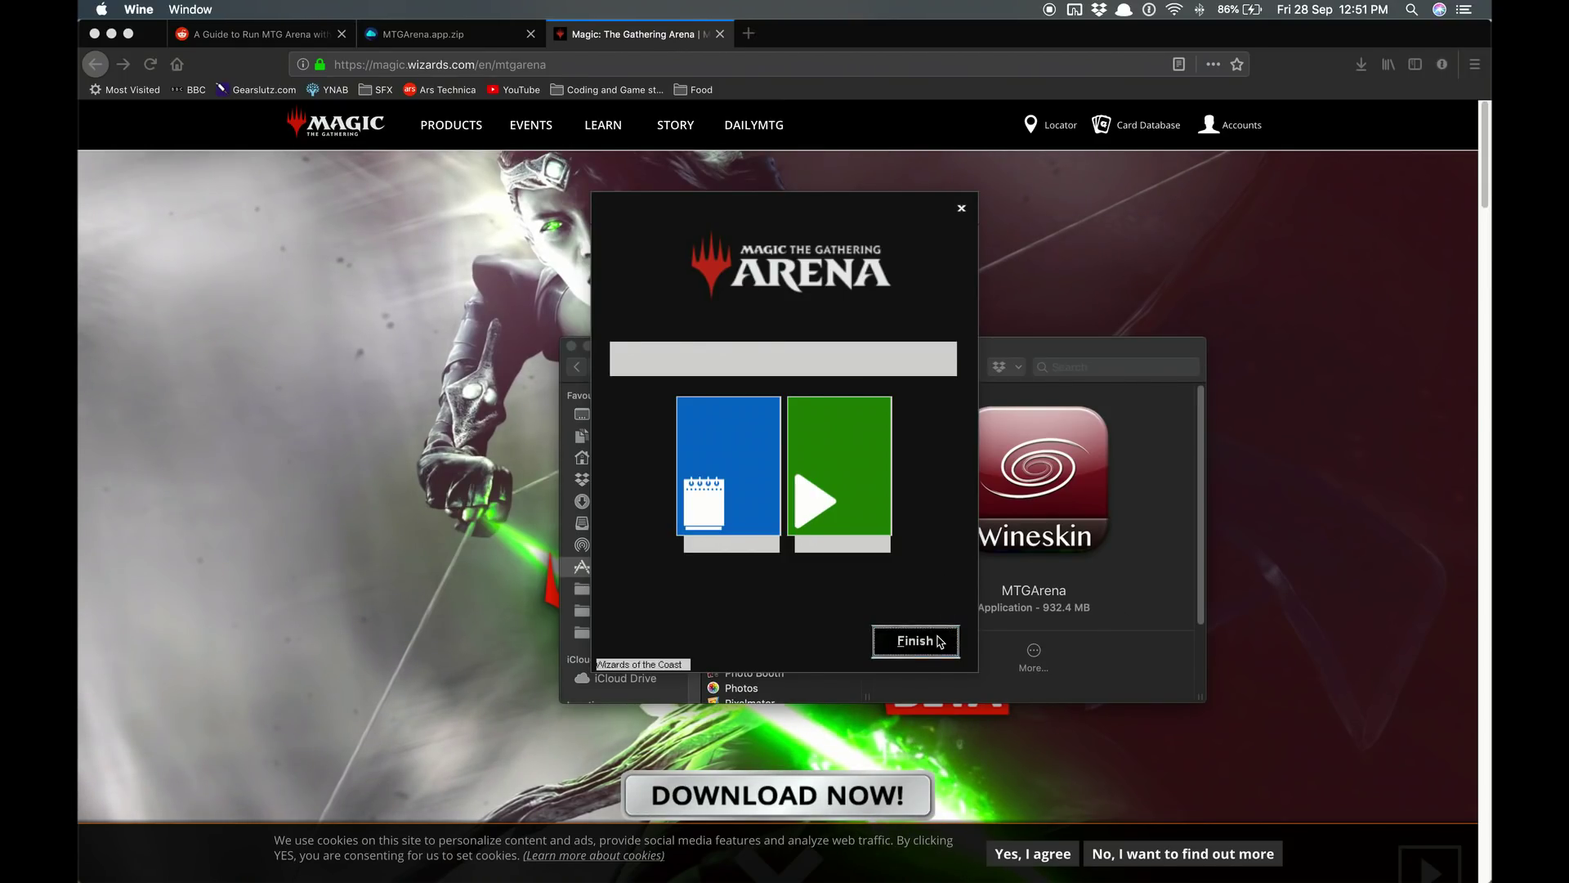
left_click(910, 645)
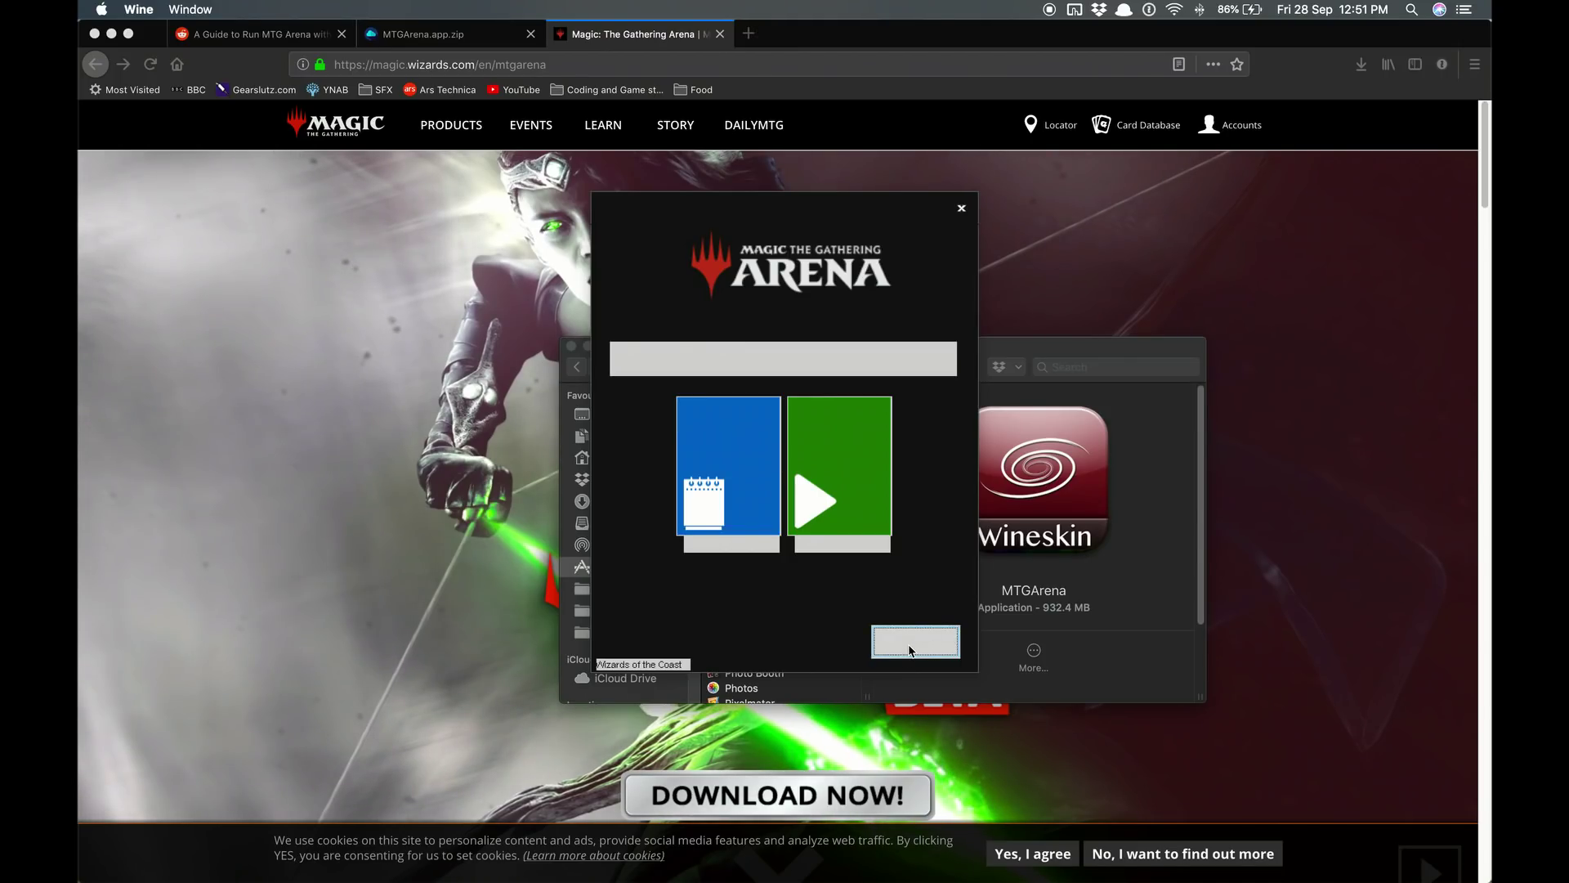
left_click(903, 641)
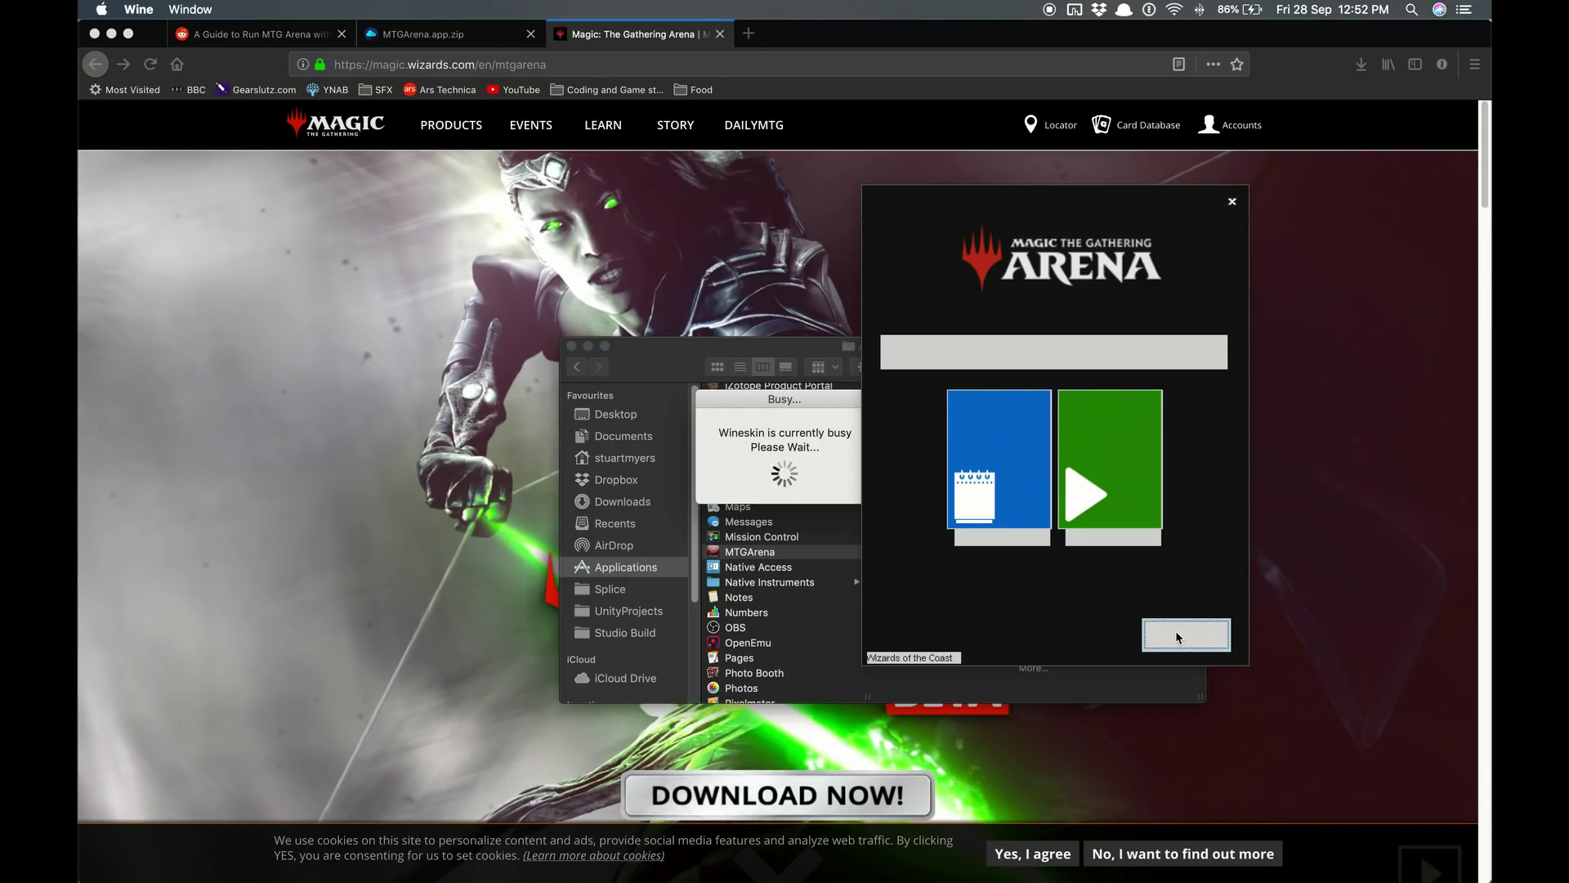
Bring the Wineskin prompt forward and confirm MTGA.exe as the wrapper's executable.
right_click(123, 498)
left_click(123, 498)
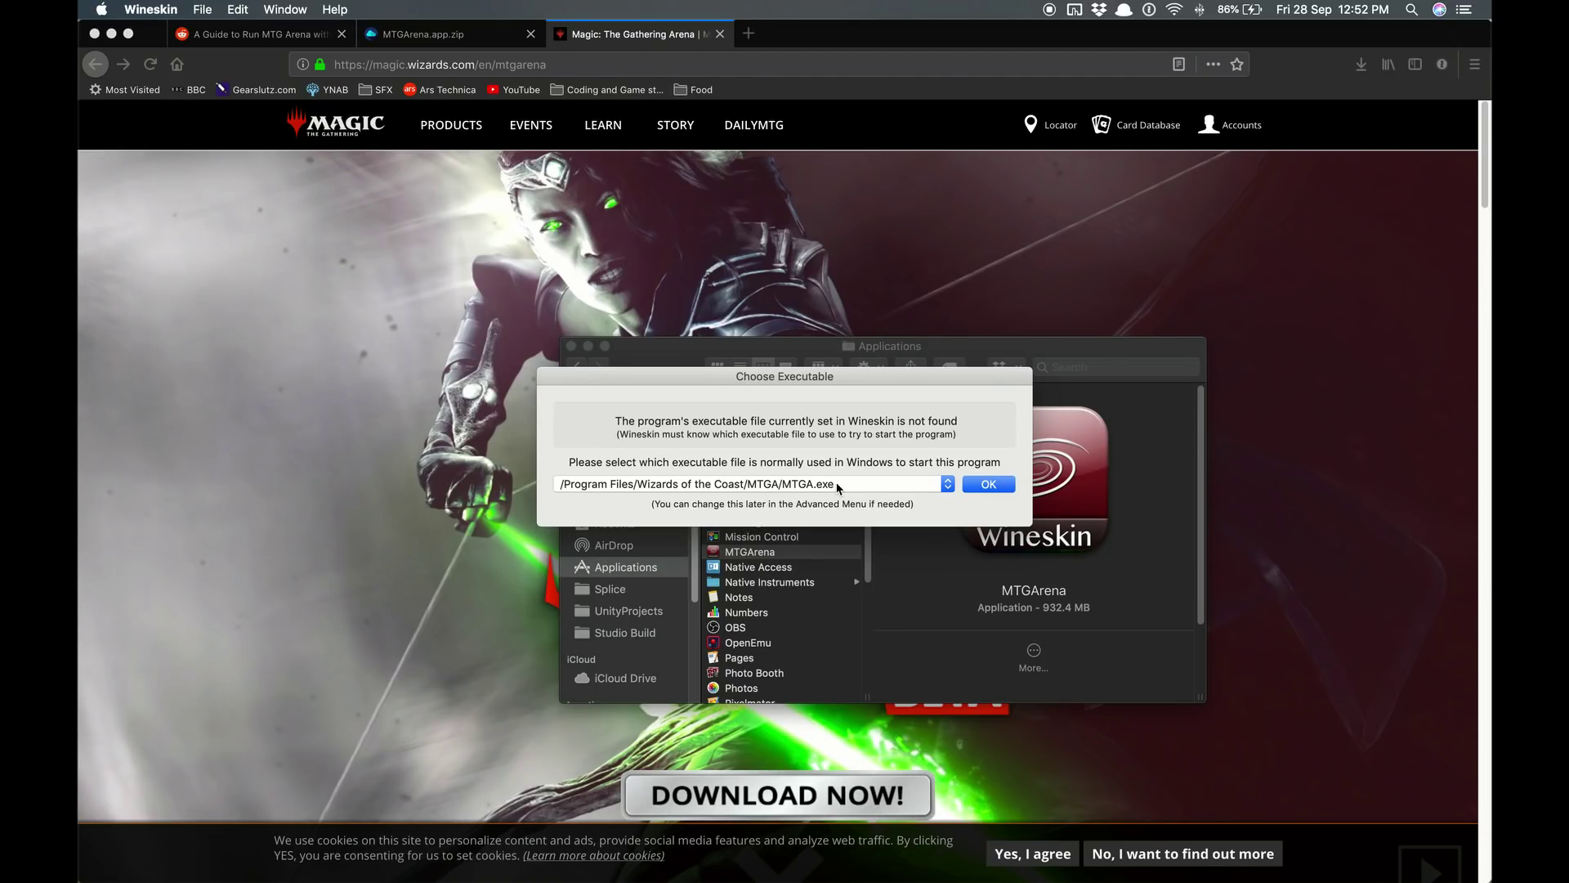
left_click(1007, 486)
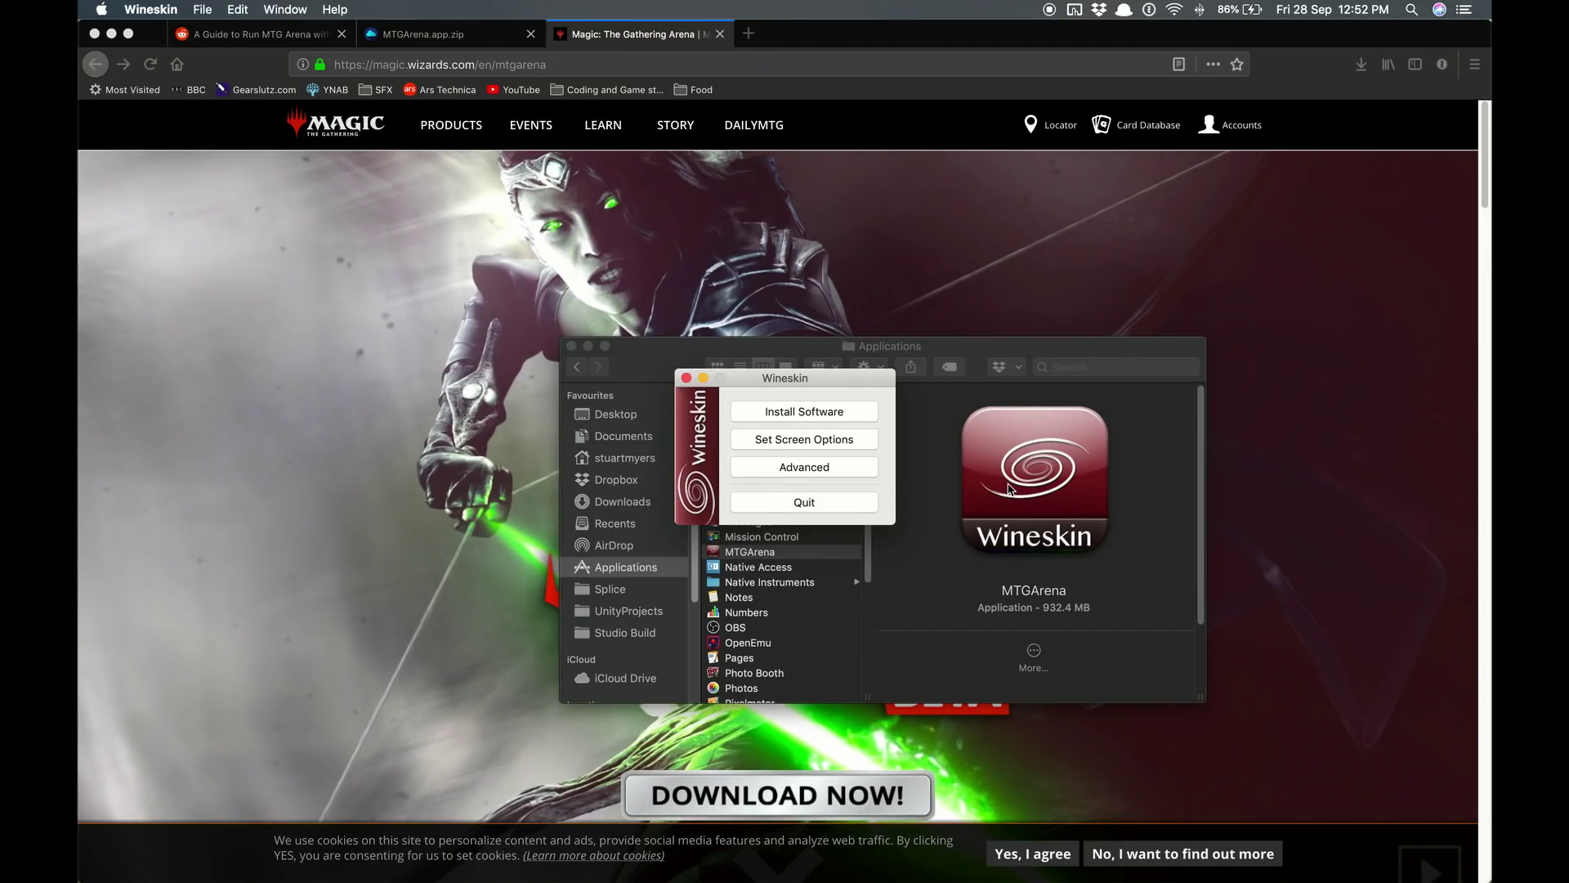
Quit Wineskin and launch MTGArena from Applications via right-click Open.
left_click(832, 502)
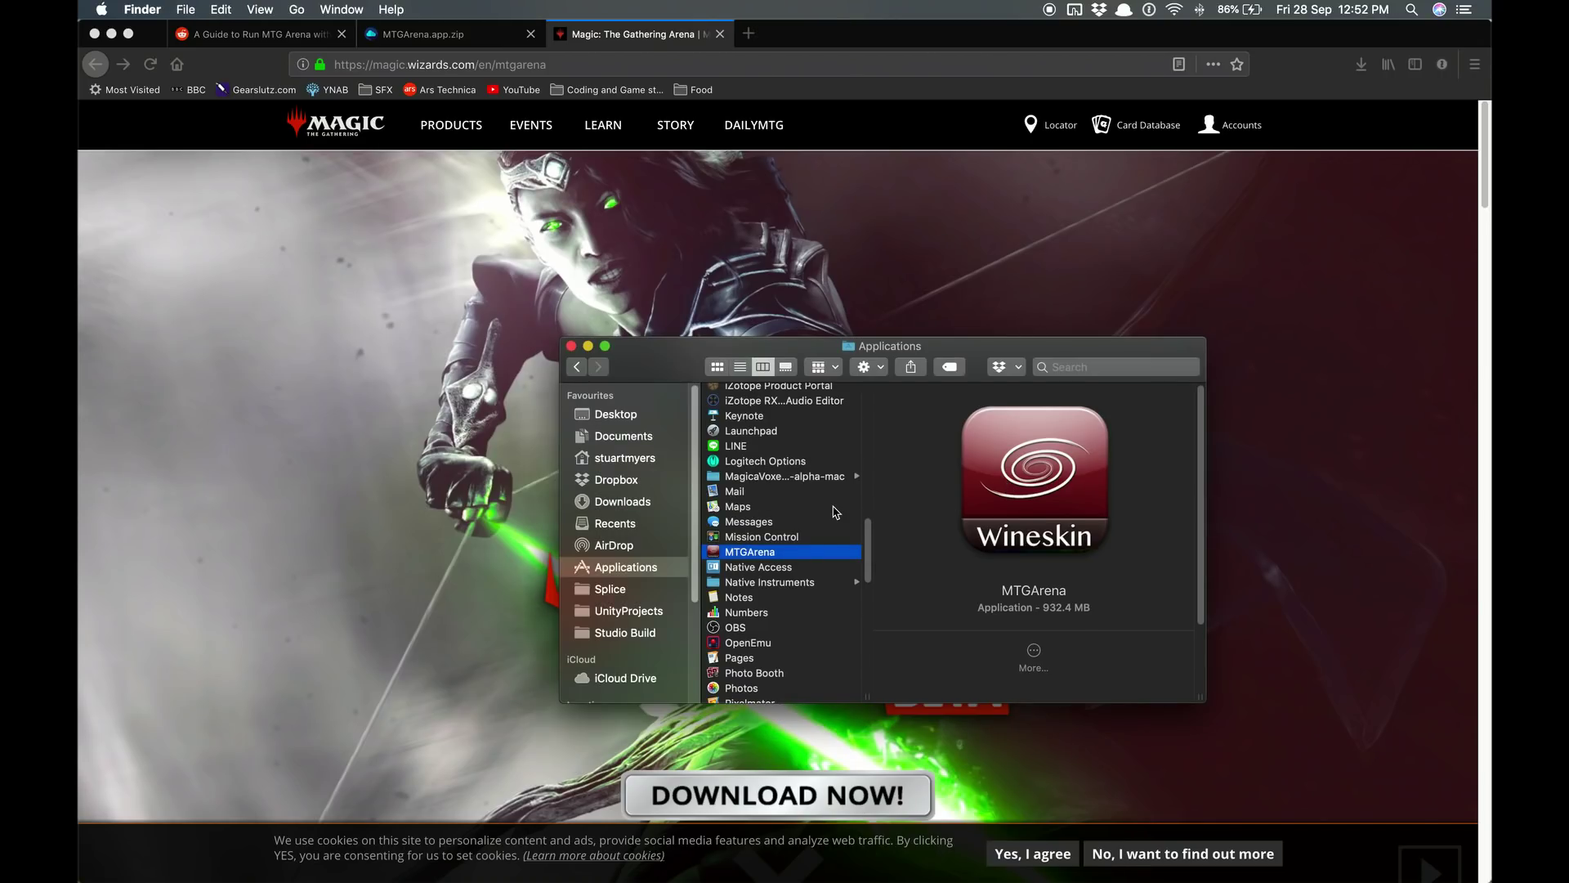
right_click(789, 556)
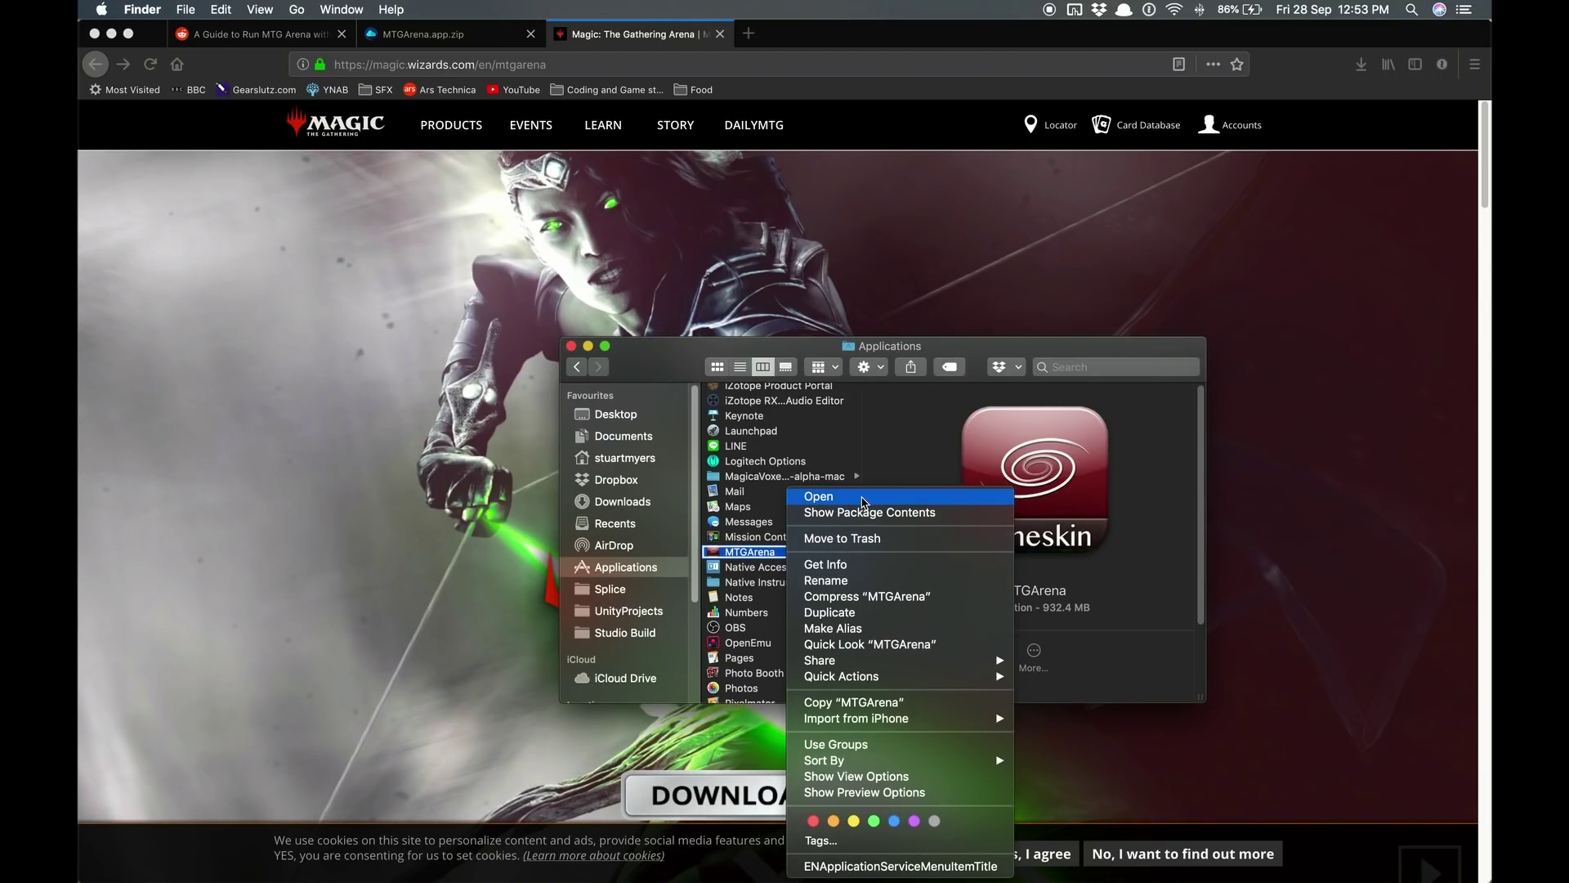
left_click(864, 500)
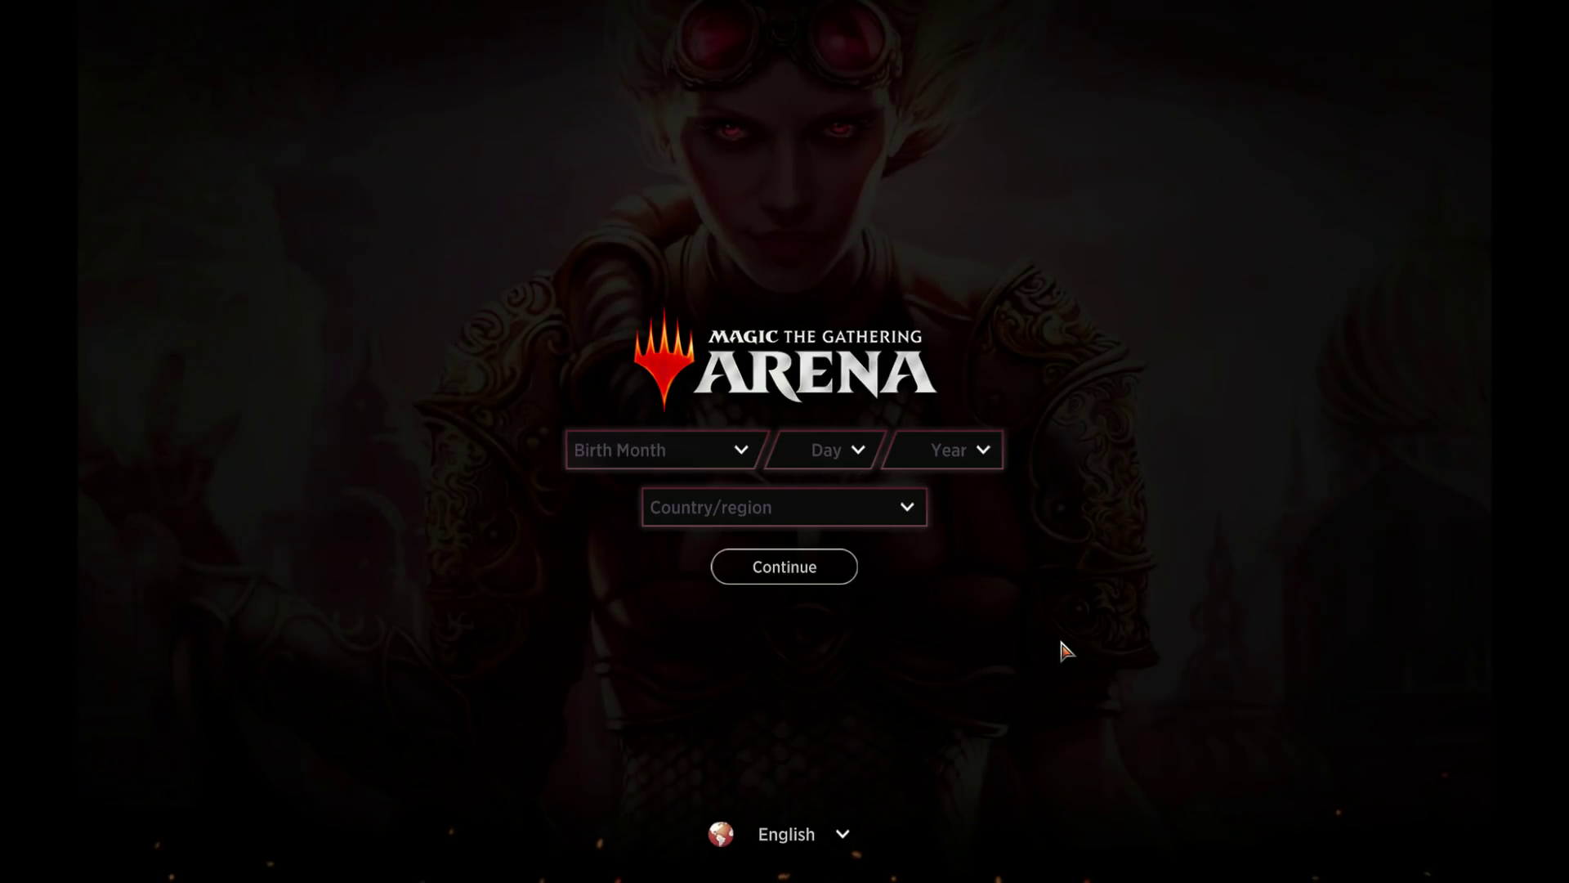
Enter an October birth month, a day, a year and a country, then continue.
left_click(687, 456)
scroll(699, 629, "down", 3)
left_click(696, 634)
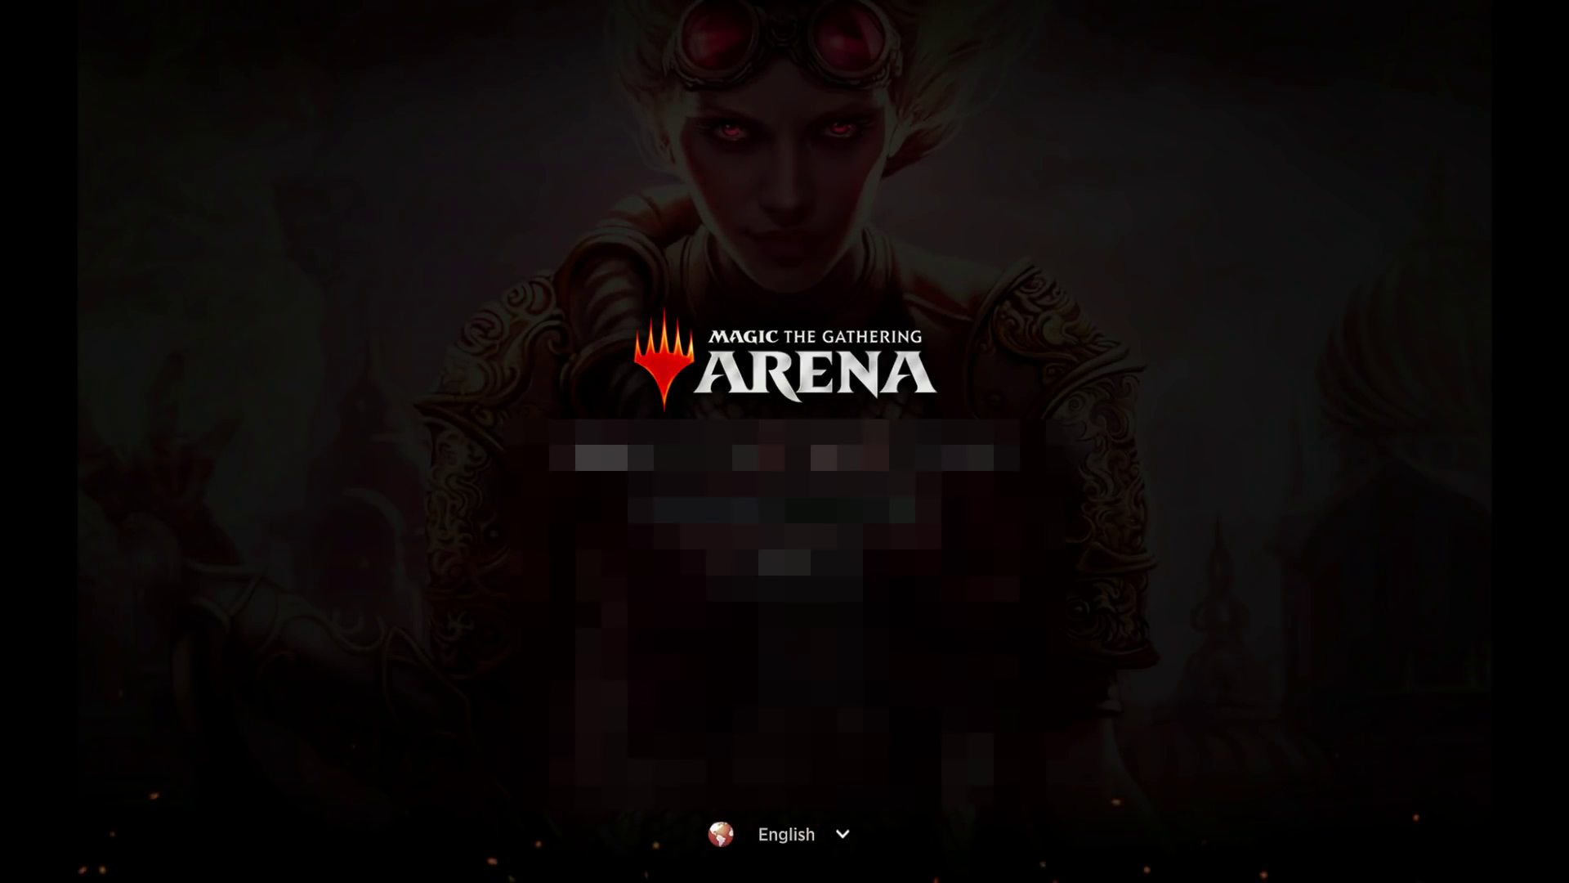
left_click(785, 456)
left_click(822, 637)
left_click(940, 456)
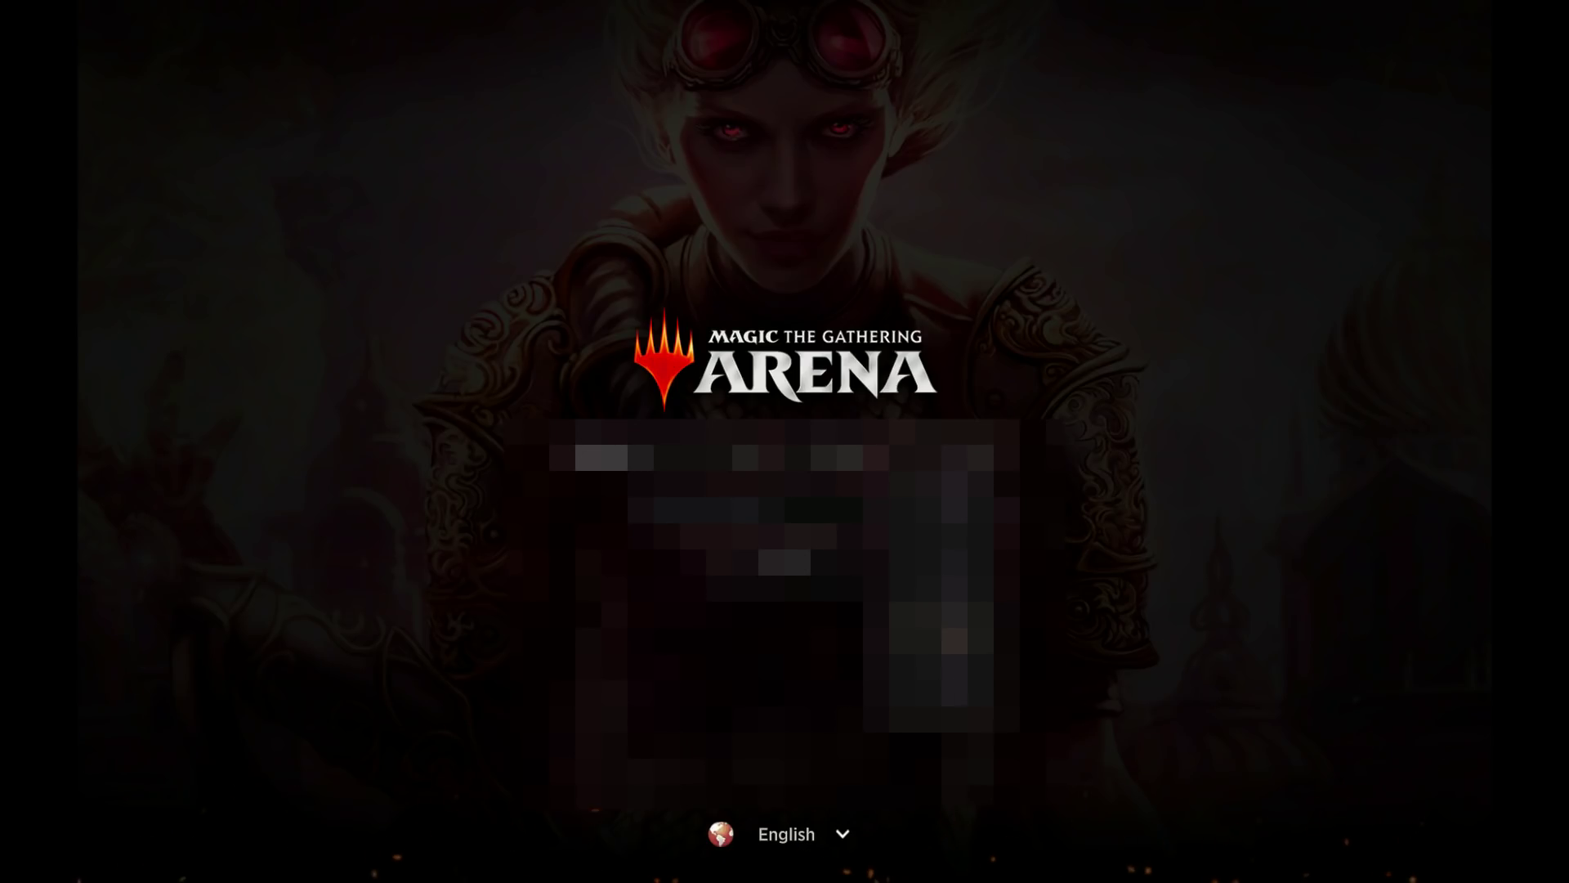
left_click(940, 679)
left_click(761, 510)
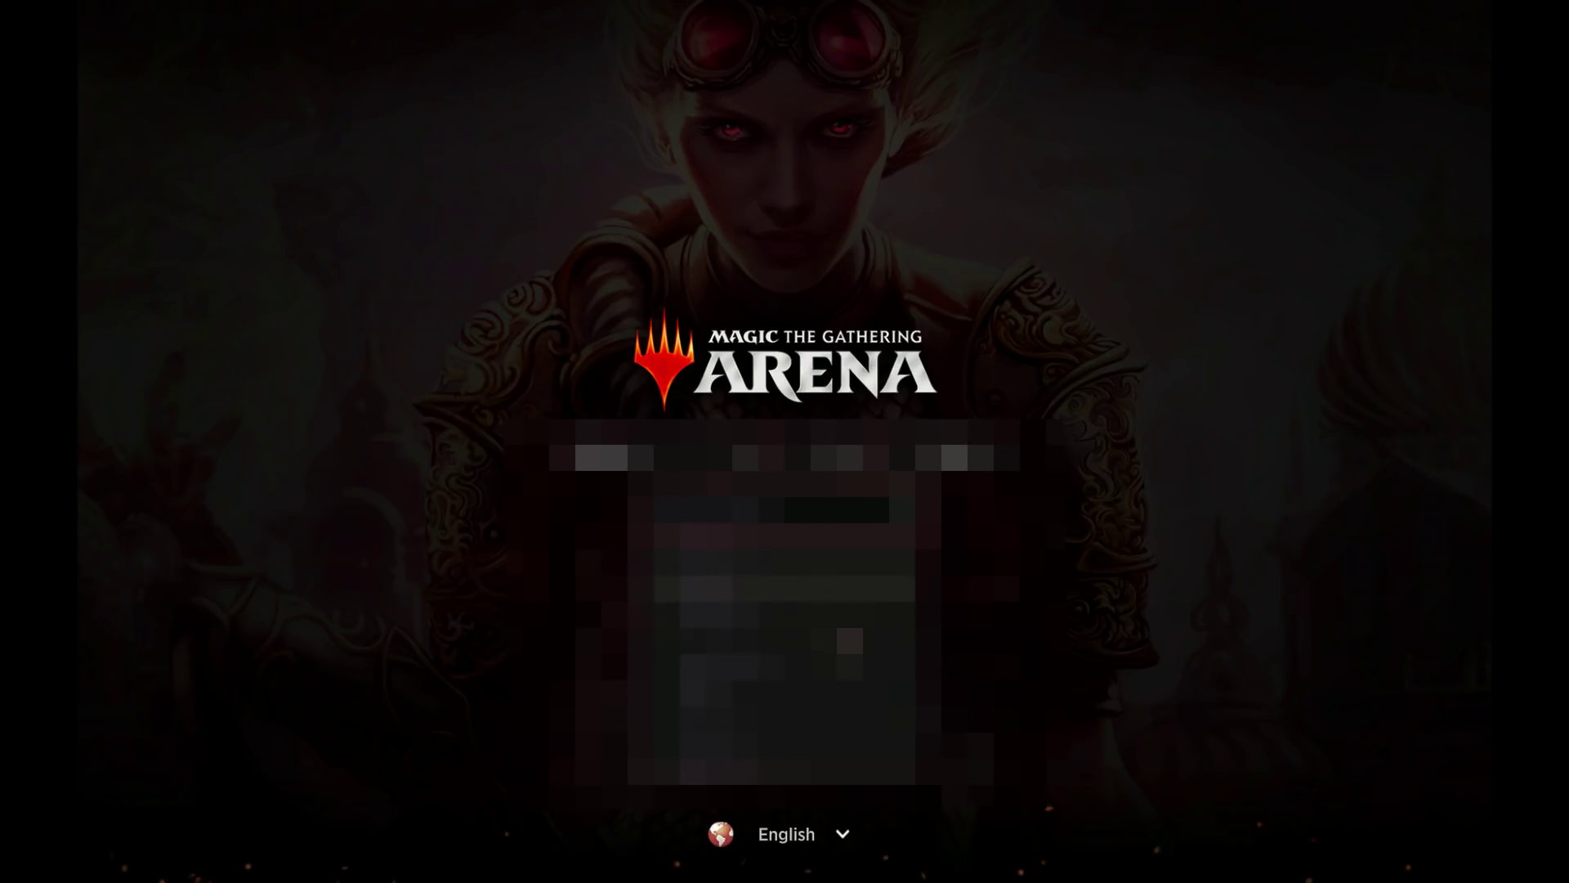
left_click(772, 588)
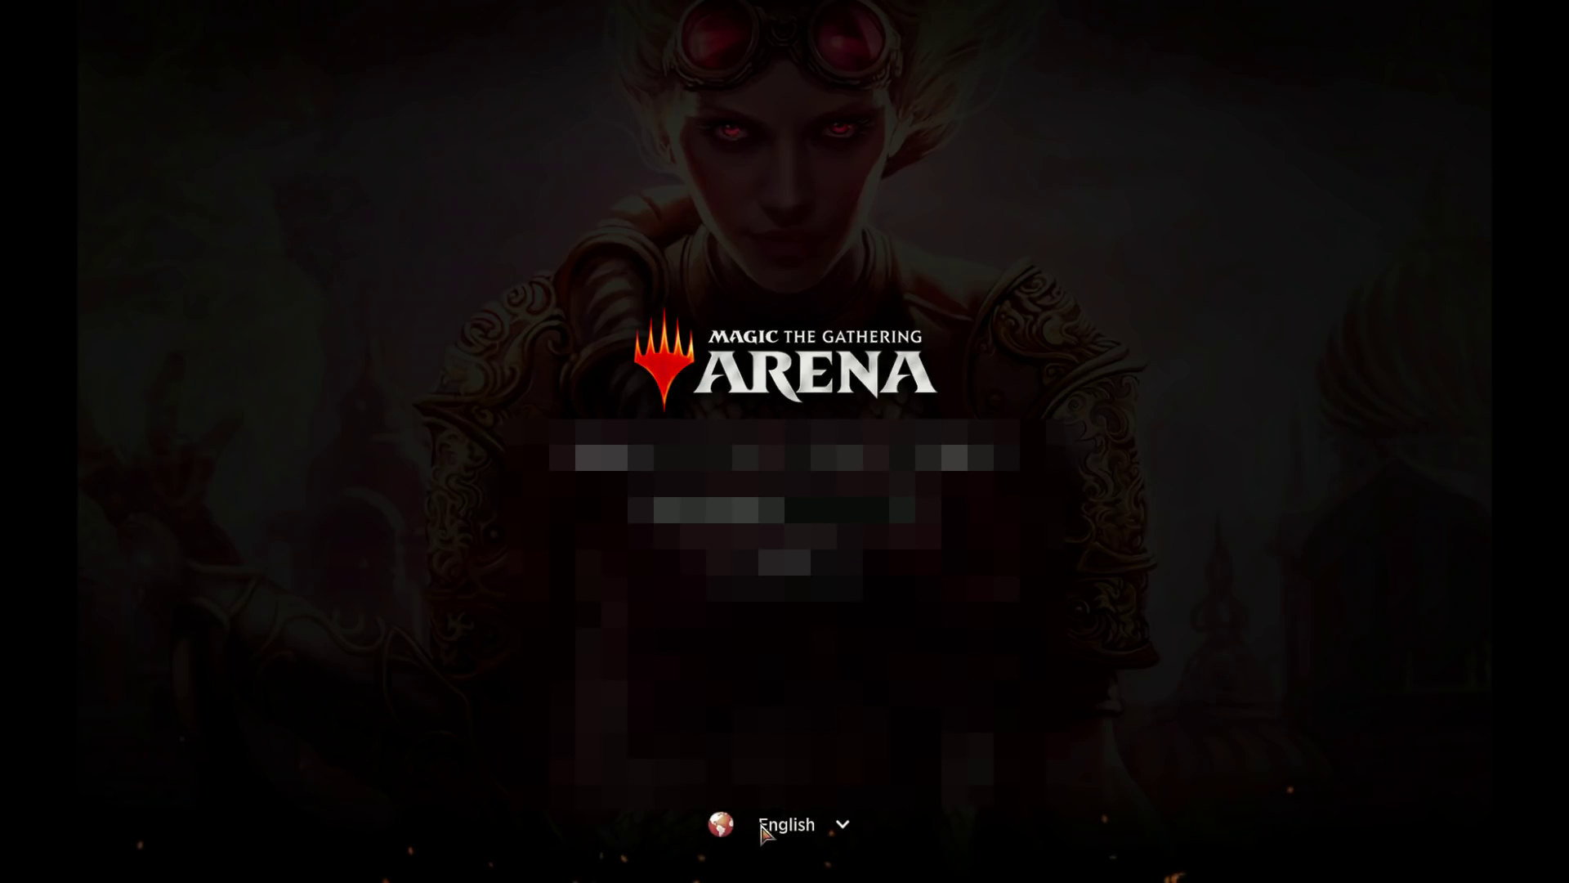
left_click(805, 786)
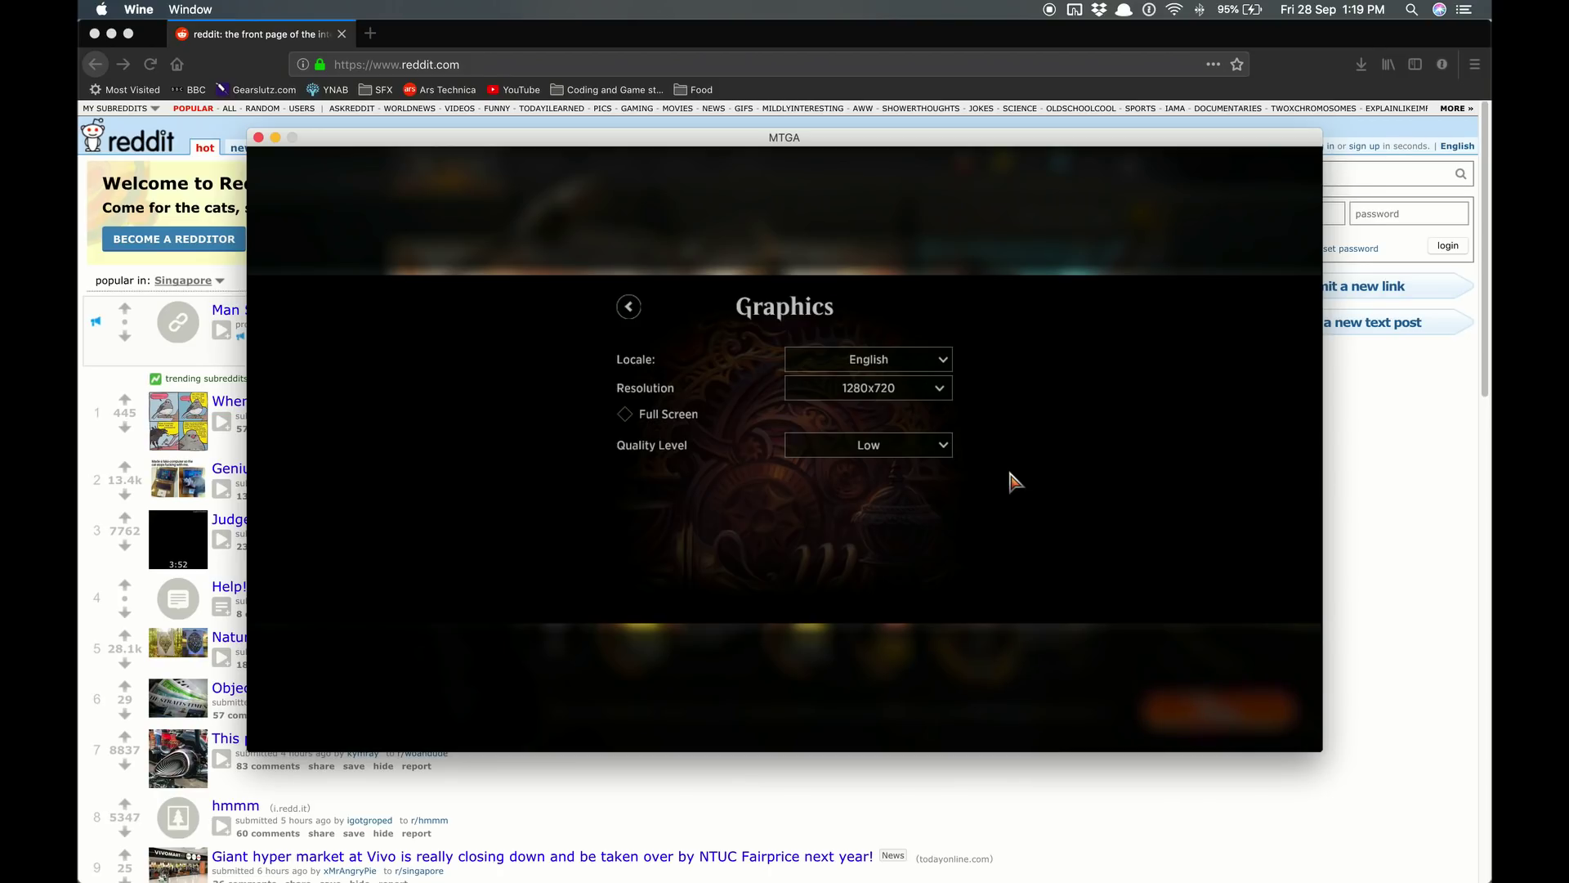
Set resolution to 1536x864 with Low quality and English locale, then leave settings.
left_click(916, 456)
left_click(916, 458)
left_click(913, 394)
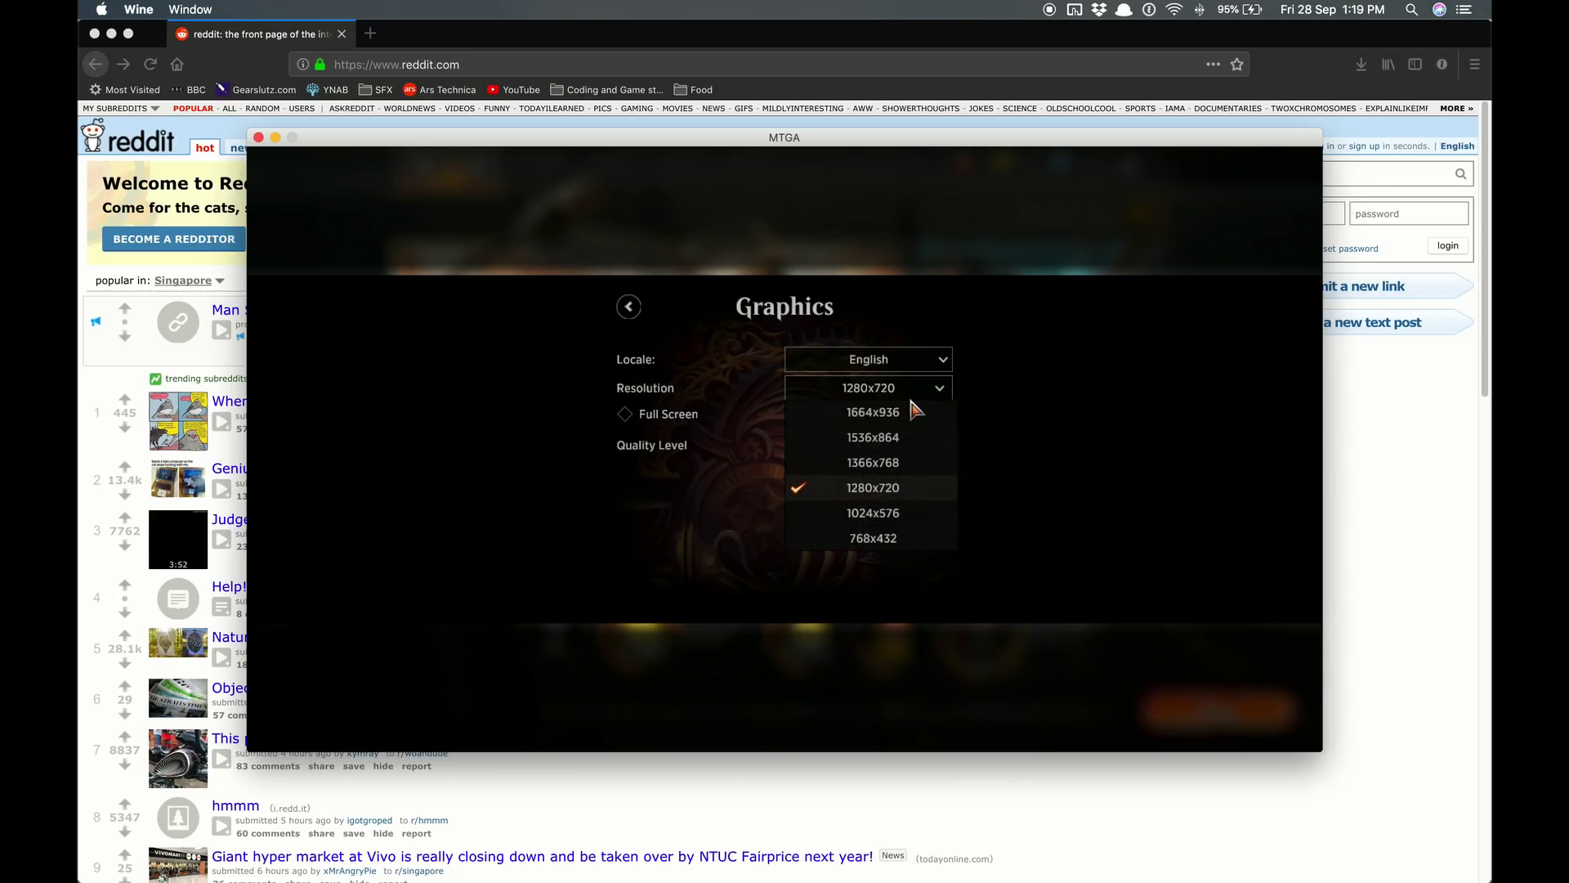
left_click(916, 446)
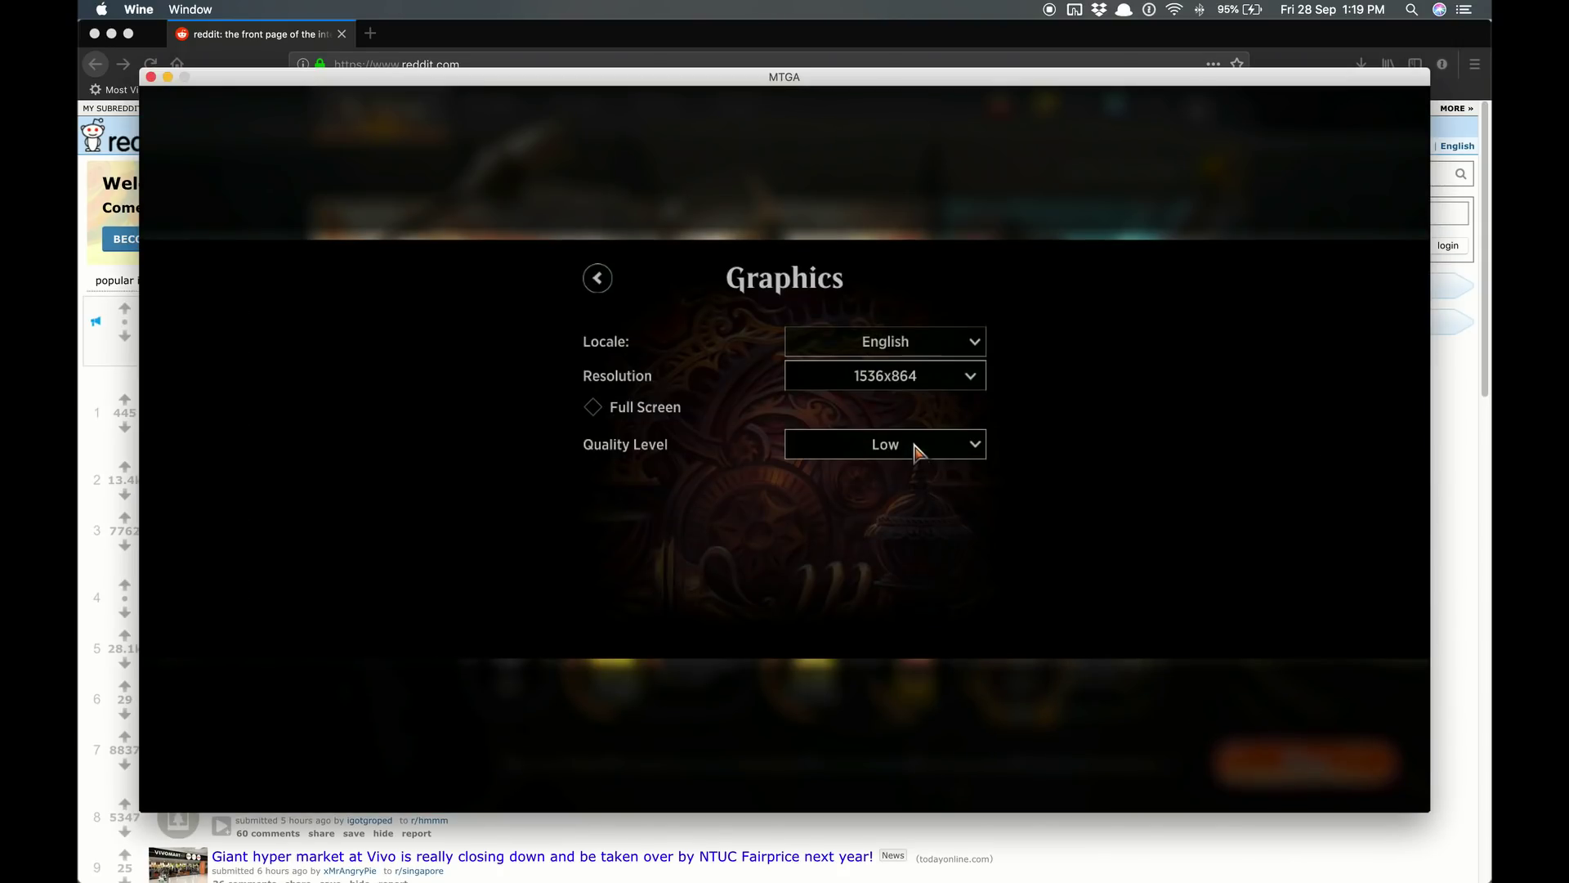
left_click(916, 394)
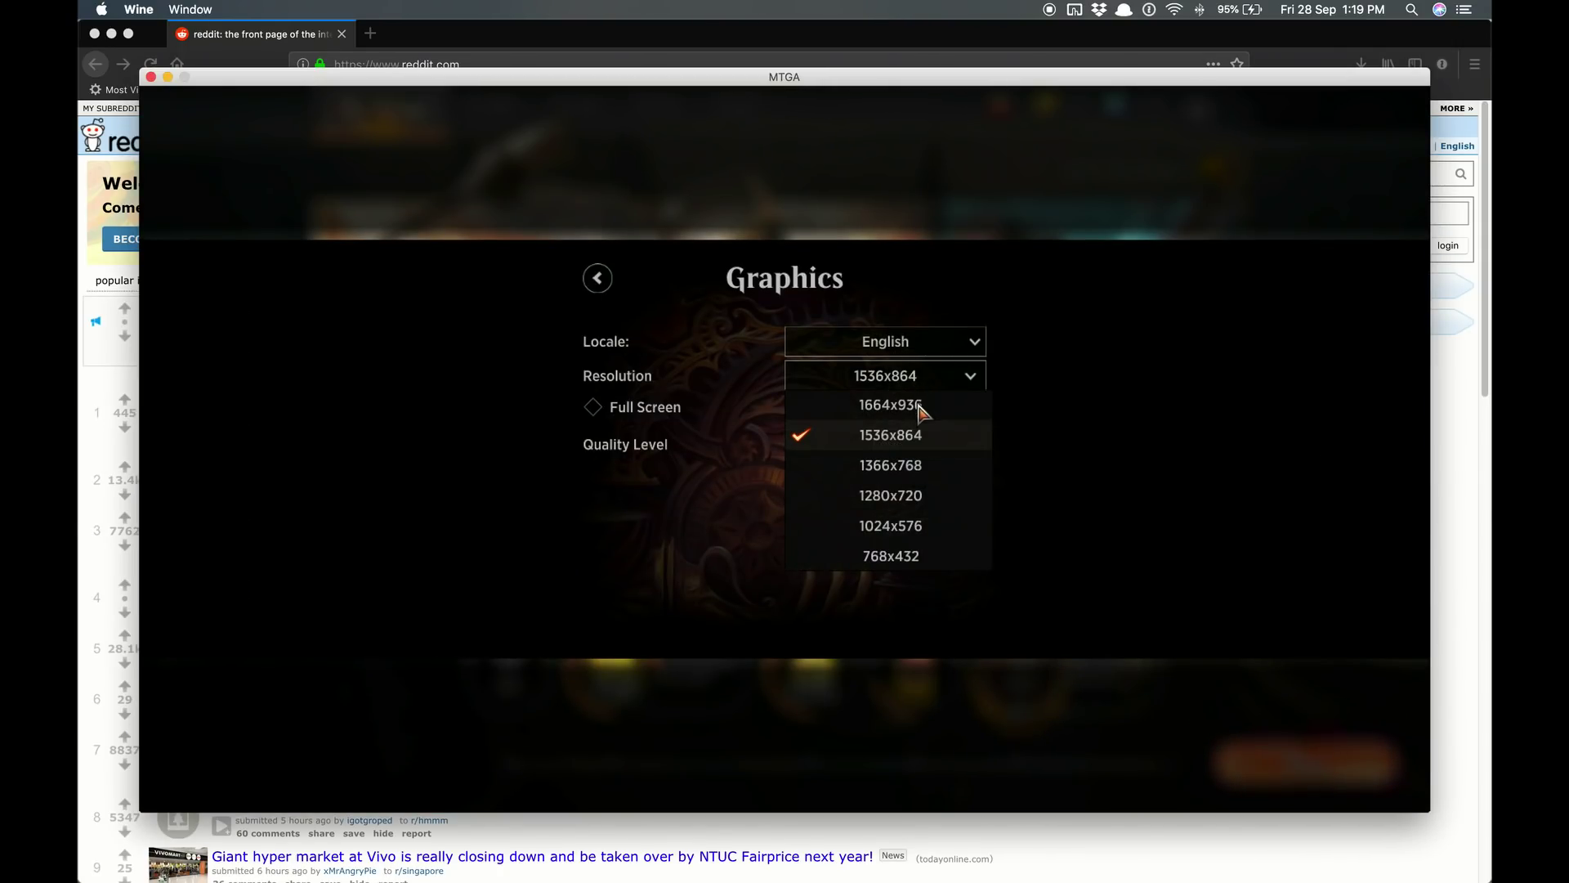
left_click(919, 409)
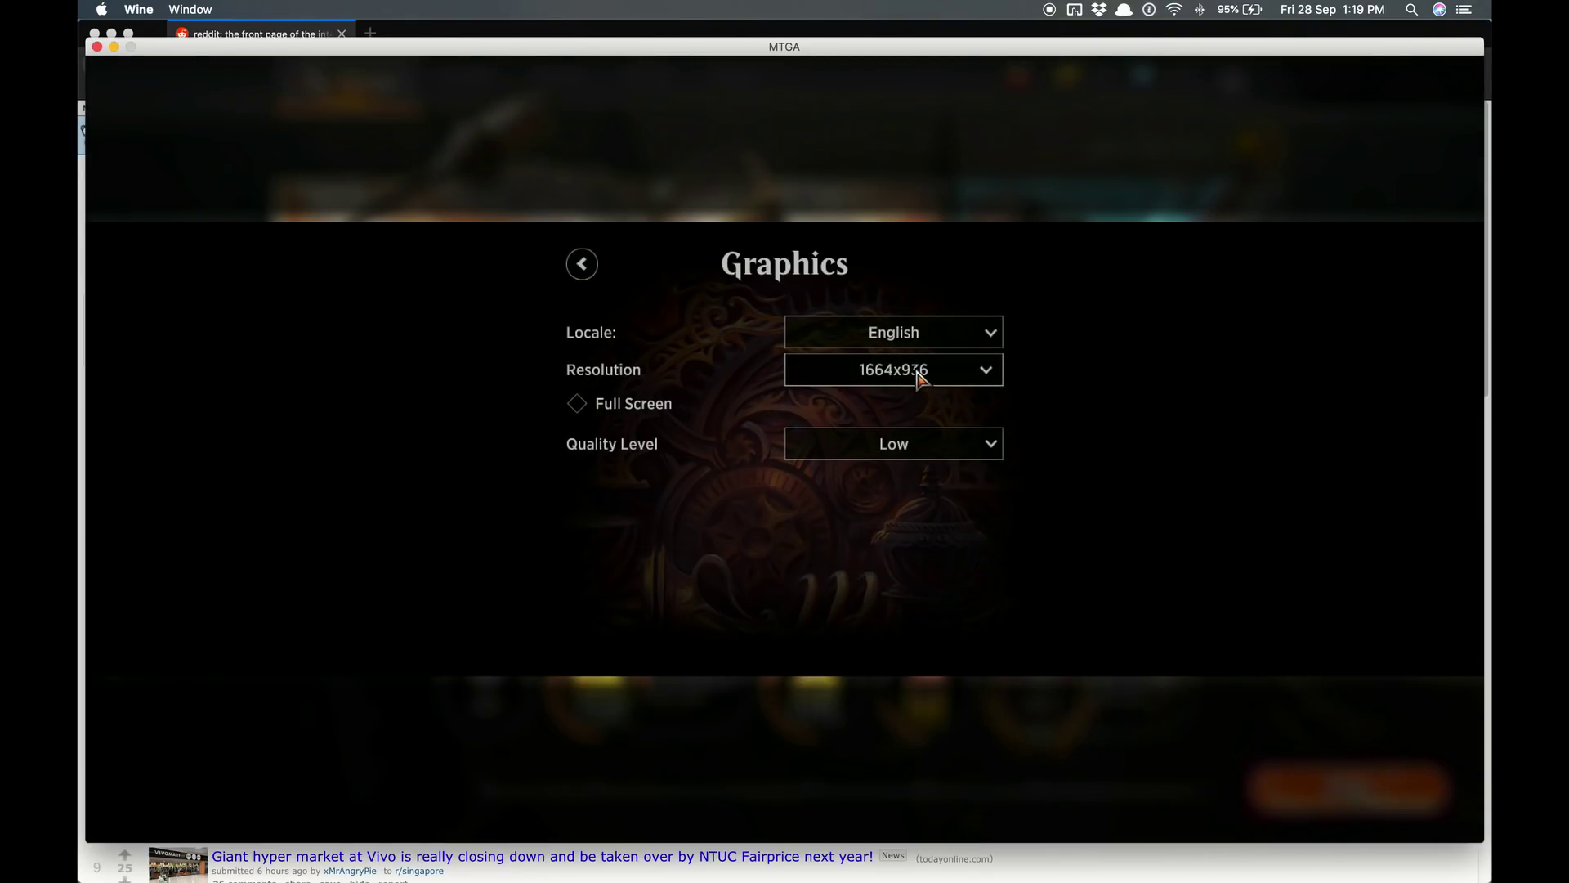
left_click(918, 376)
left_click(919, 433)
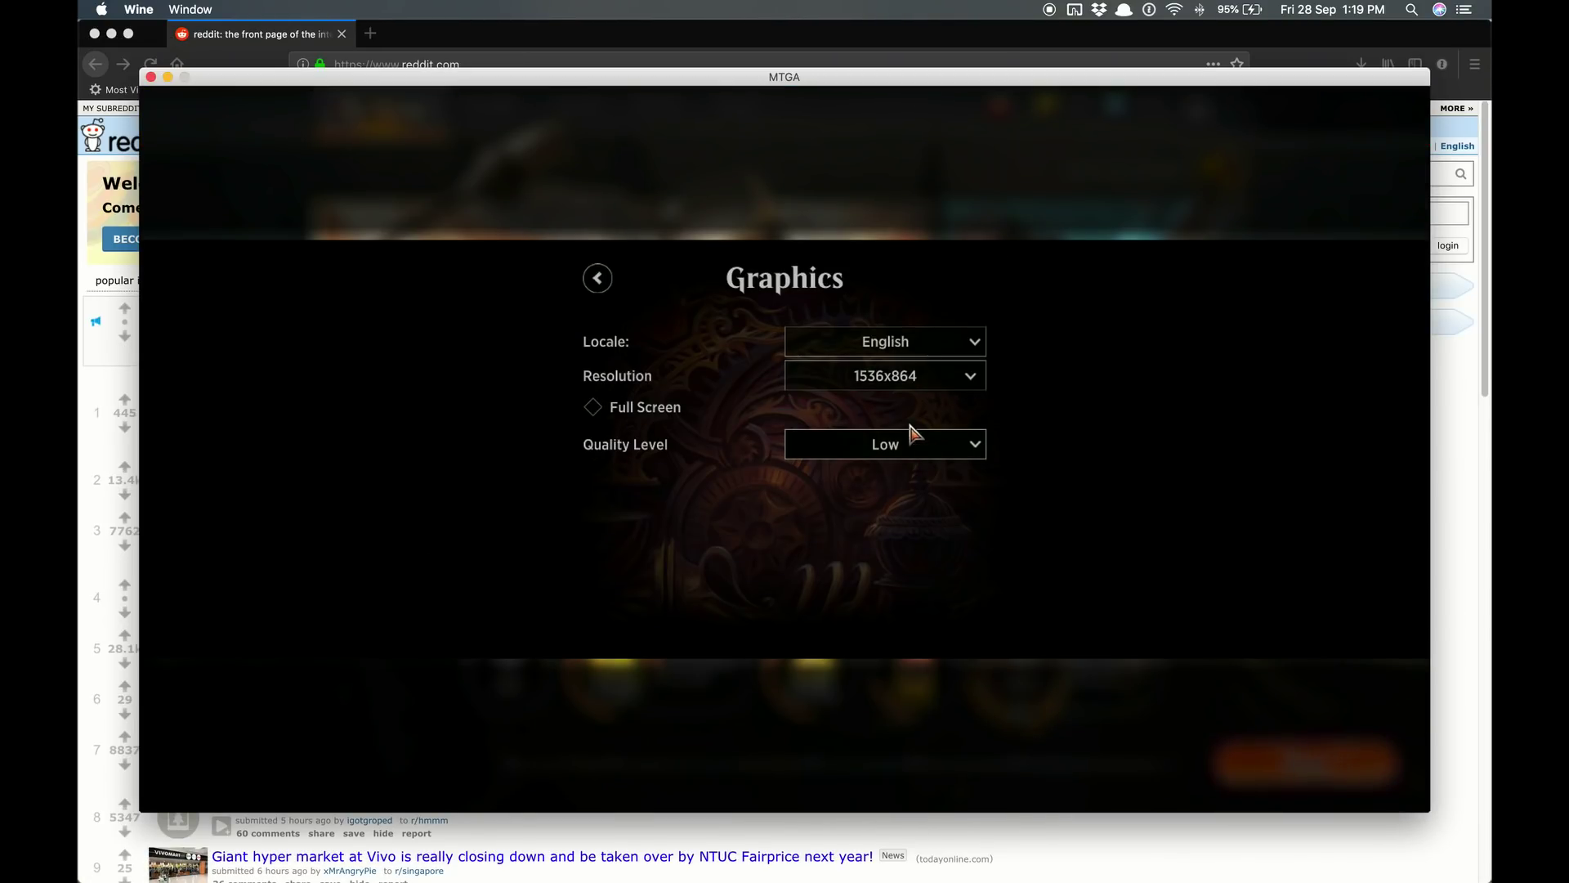
left_click(888, 352)
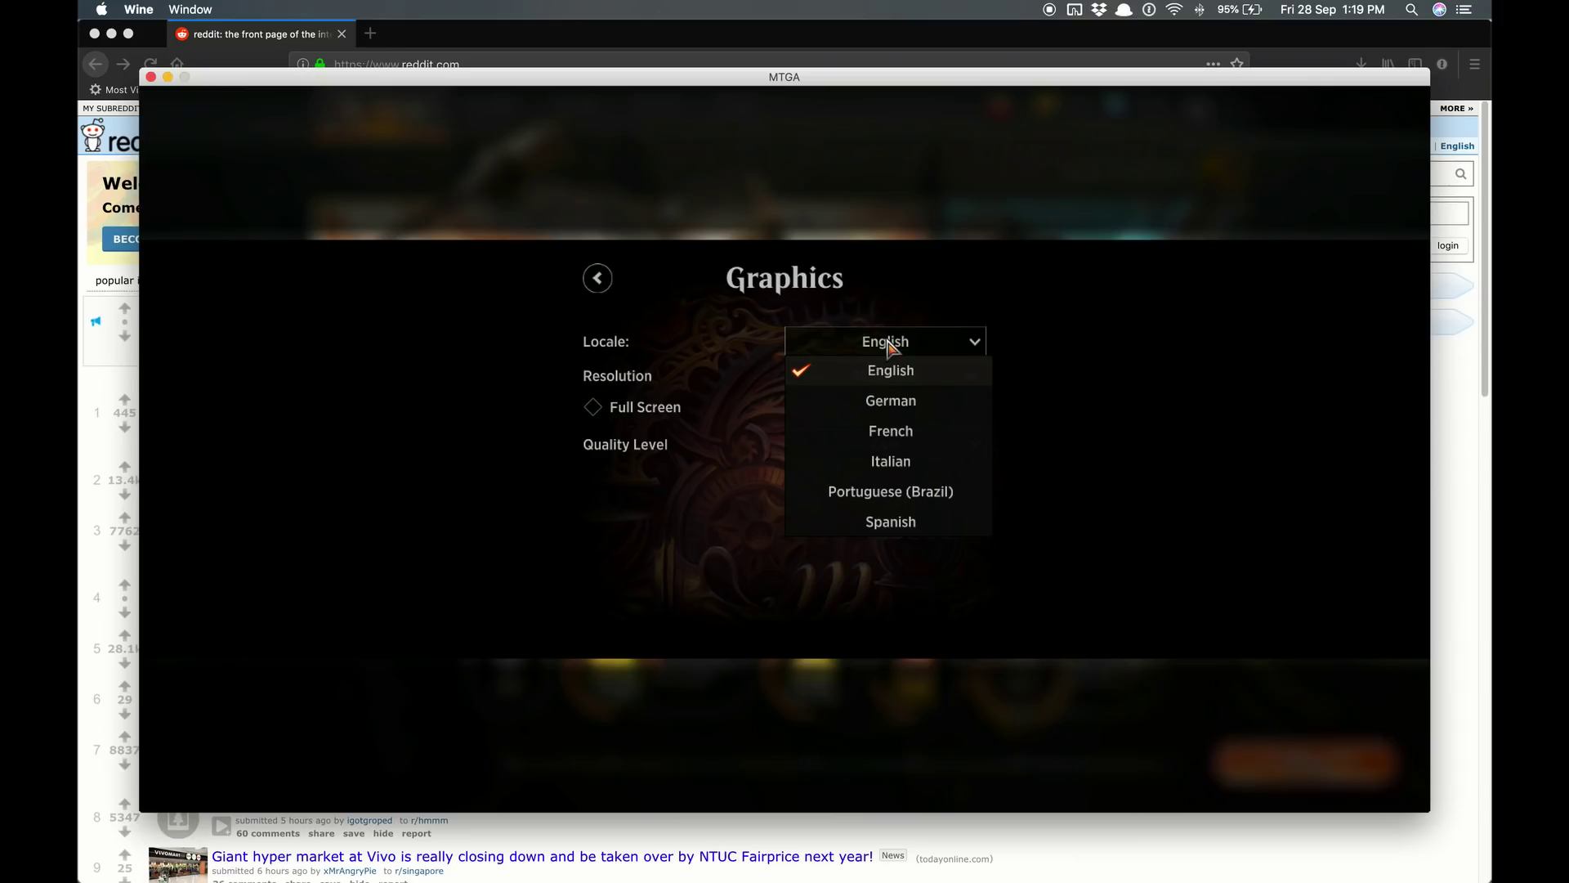
left_click(889, 347)
key("Escape")
Choose the Forest's Might deck from the Home screen's play options and start a match.
left_click(1285, 765)
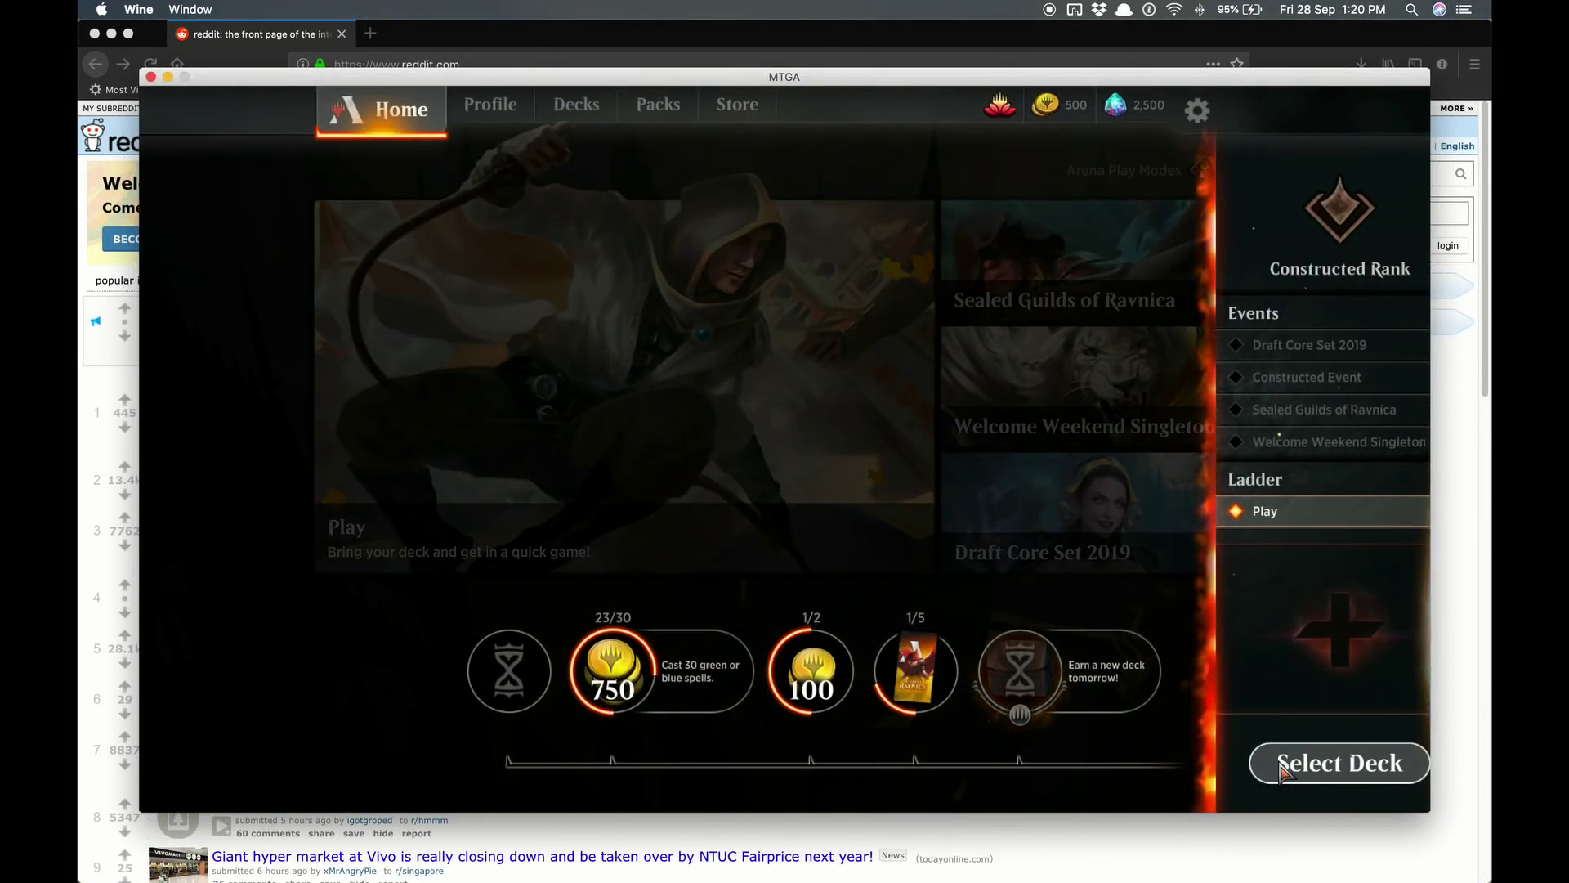
left_click(1281, 770)
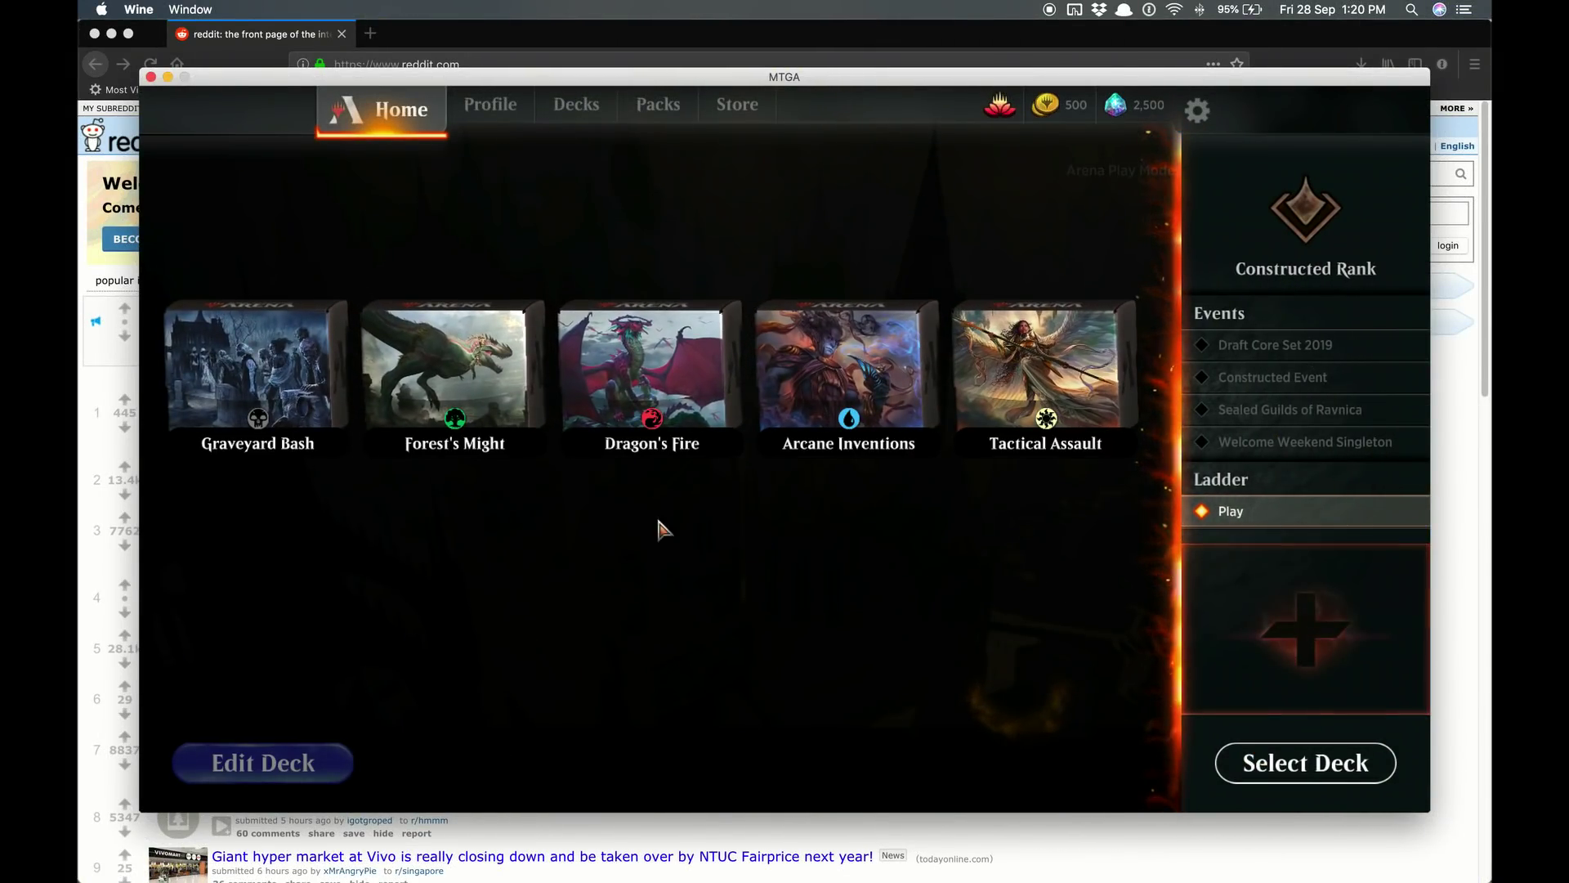
left_click(455, 367)
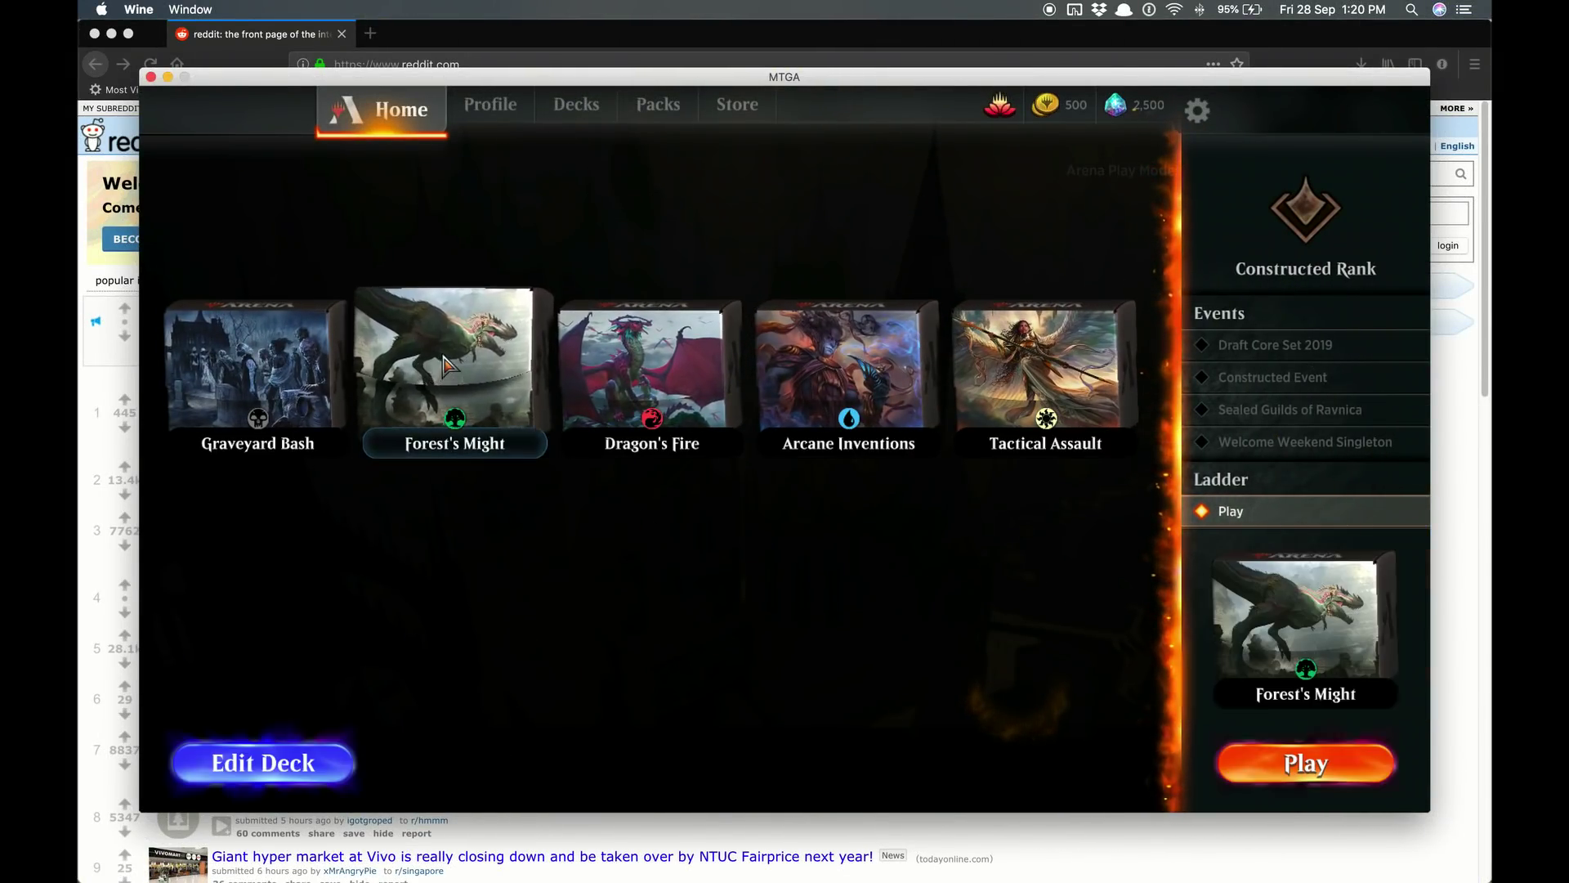
left_click(1261, 772)
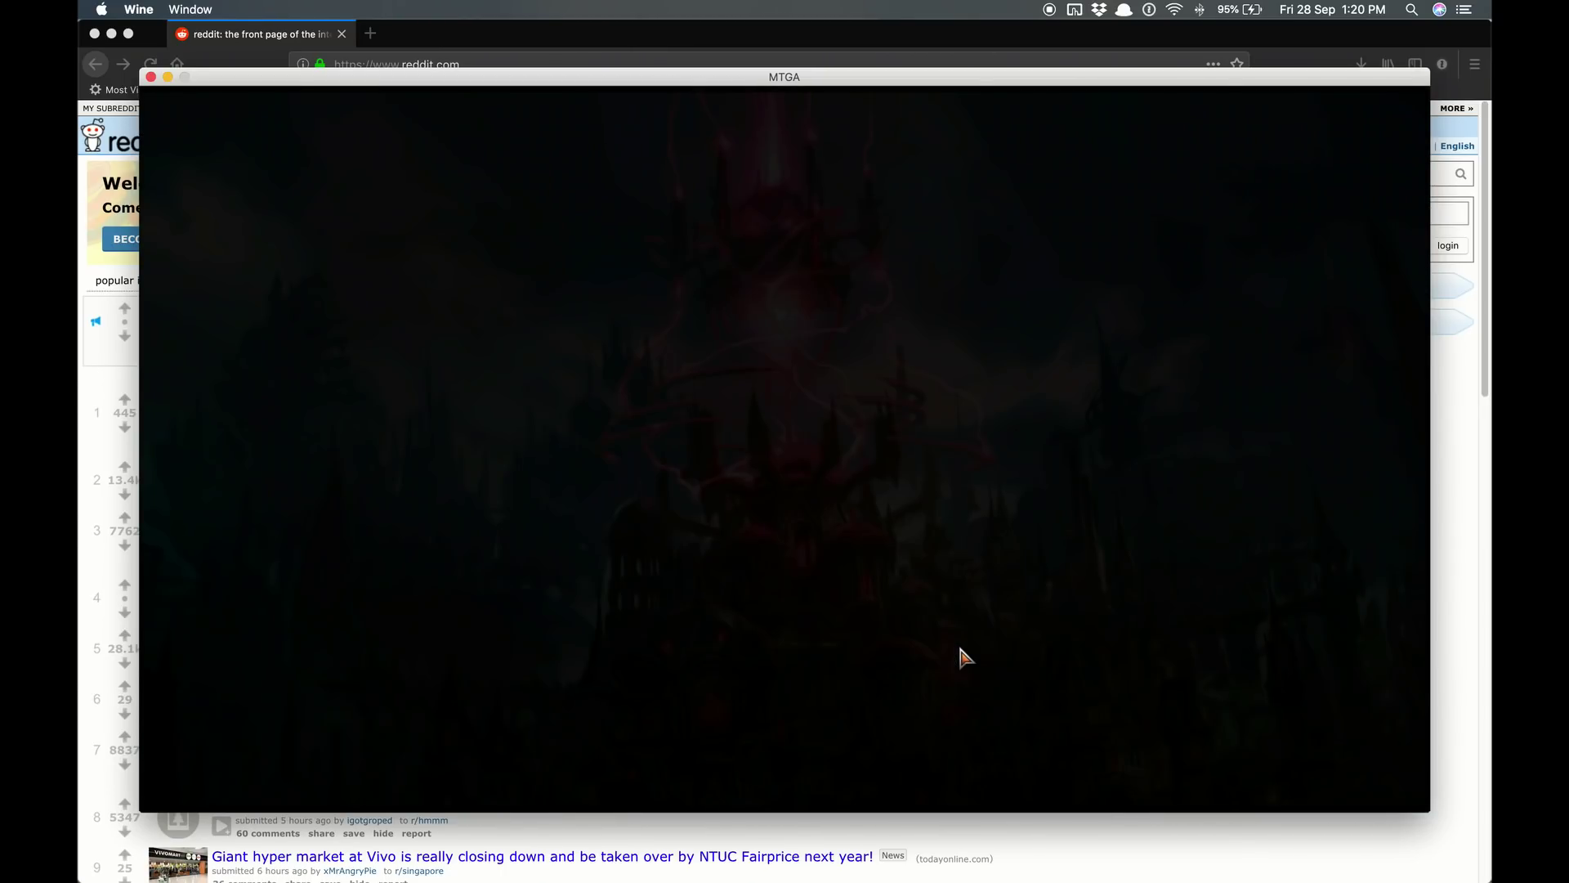